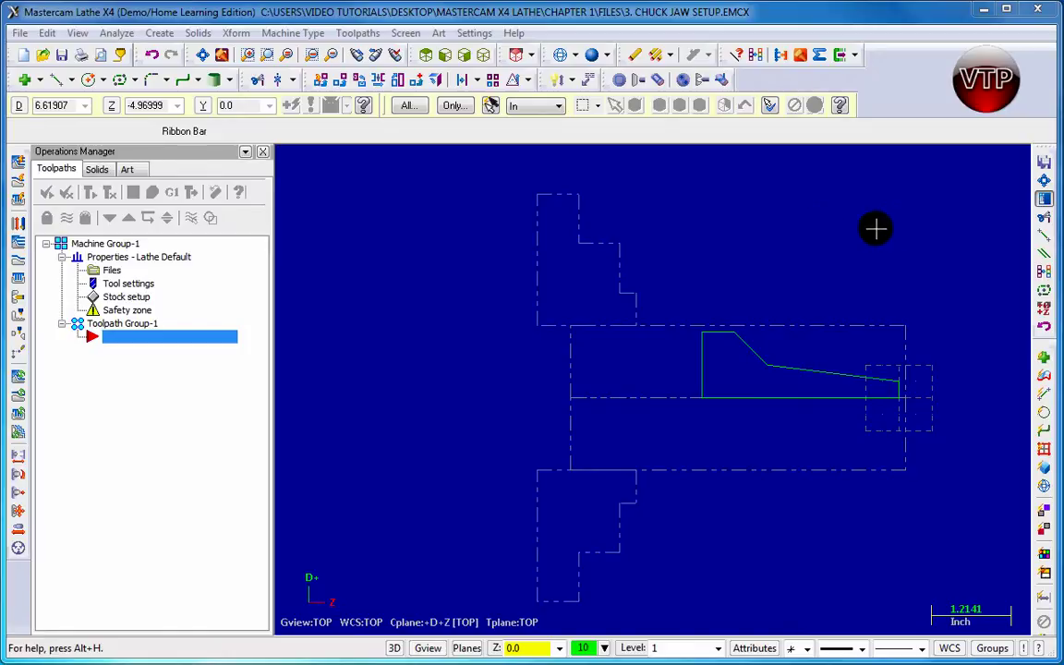
- Browse the Toolpaths and Settings menus without choosing any command
click(369, 35)
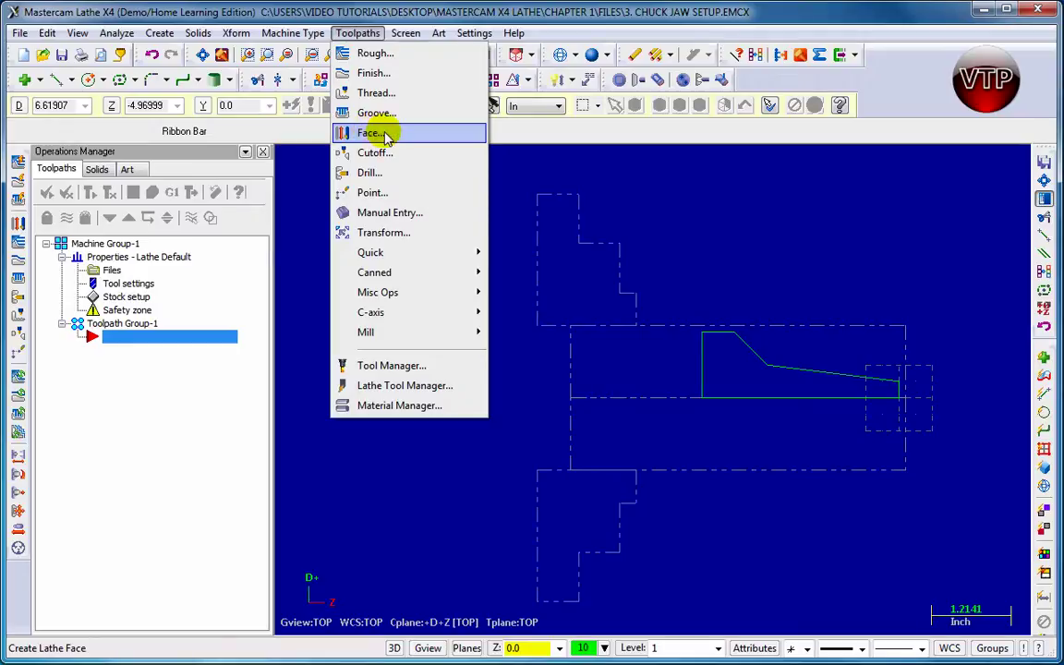
click(472, 33)
click(472, 34)
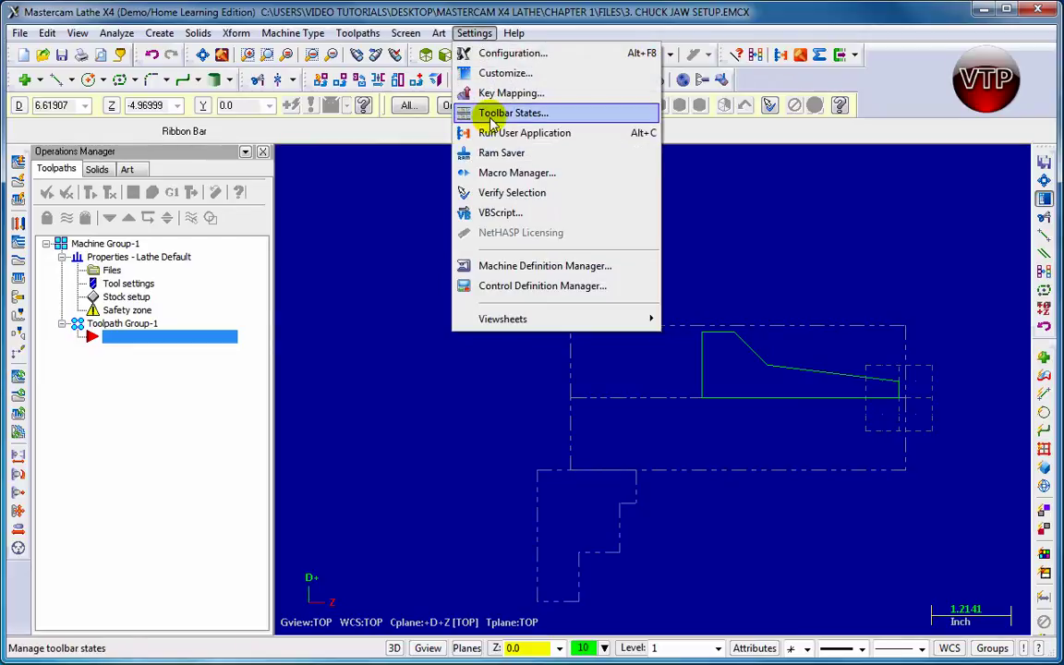
click(80, 388)
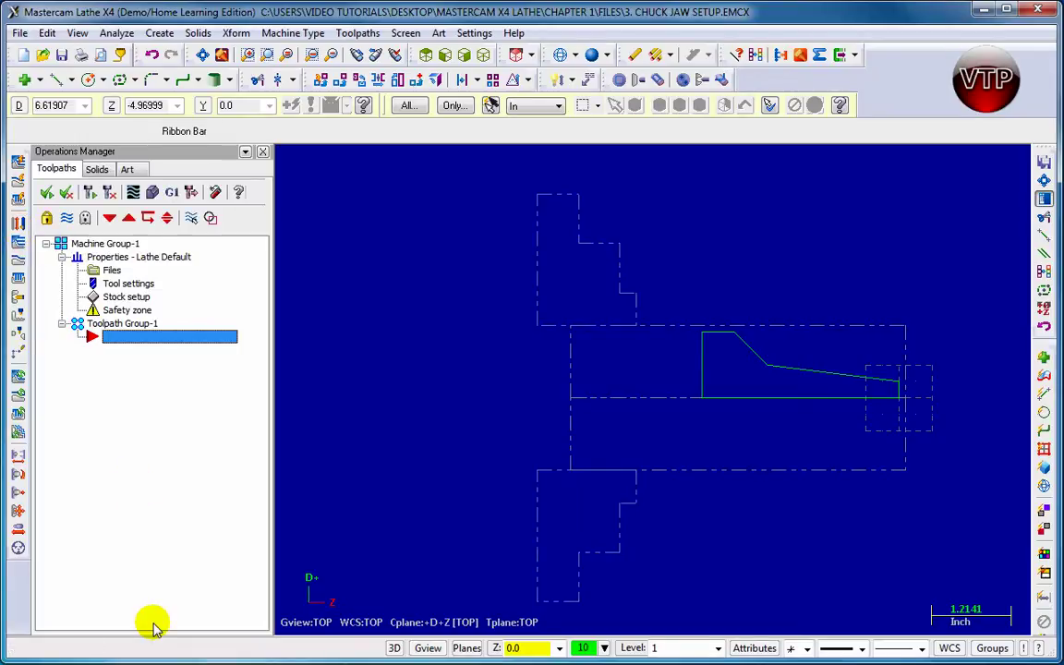
- Add a Lathe Face toolpath to the machine group, accepting NC name '3. CHUCK JAW SETUP'
right_click(149, 392)
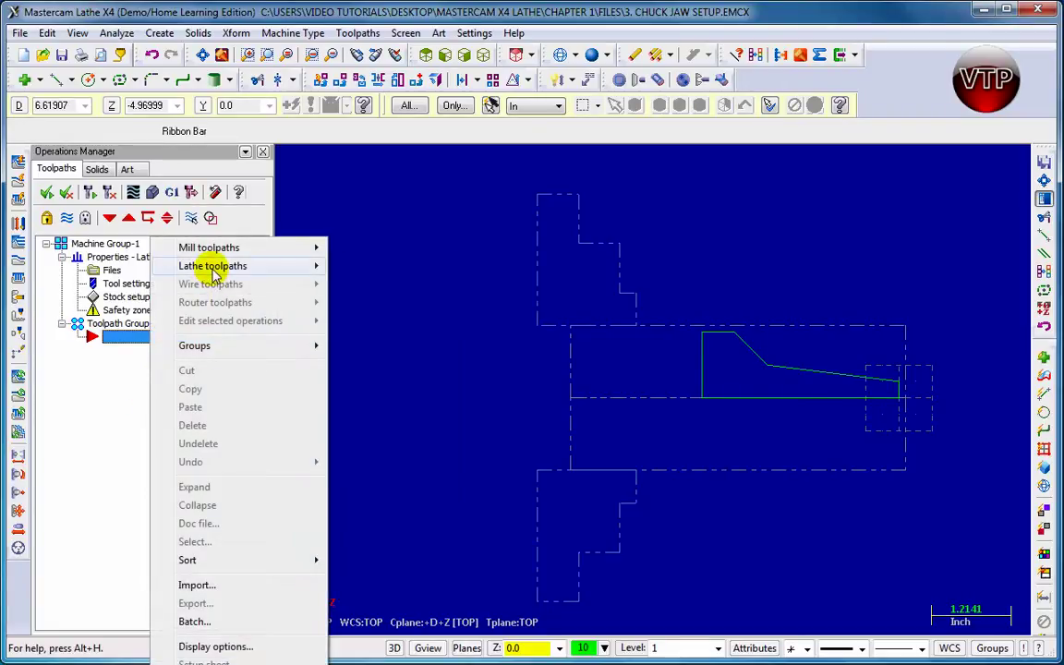
mouse_move(215, 272)
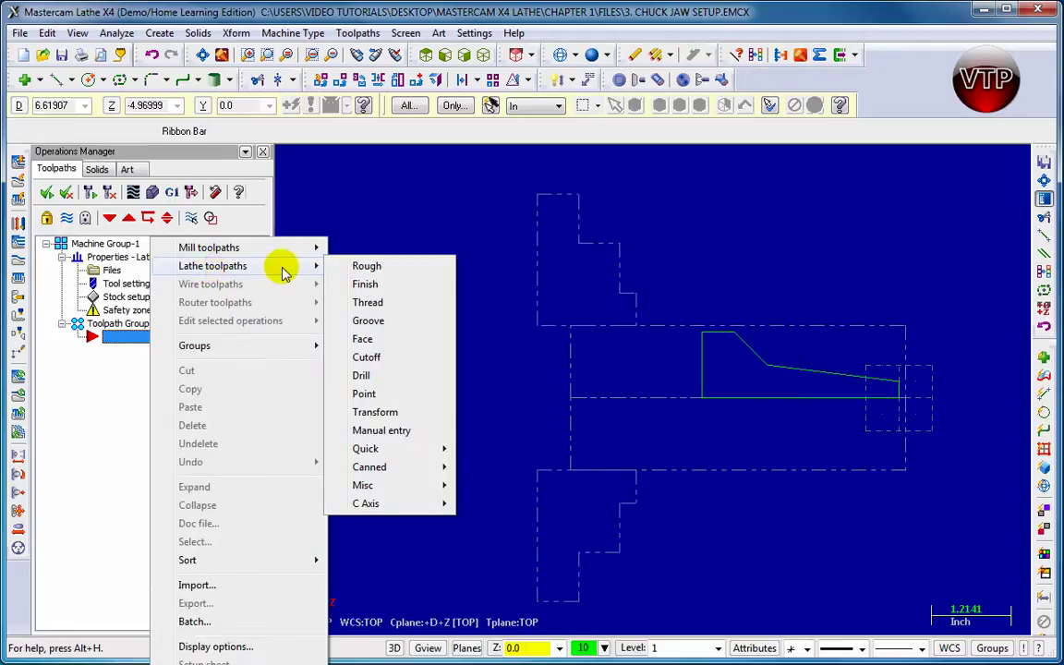
click(363, 339)
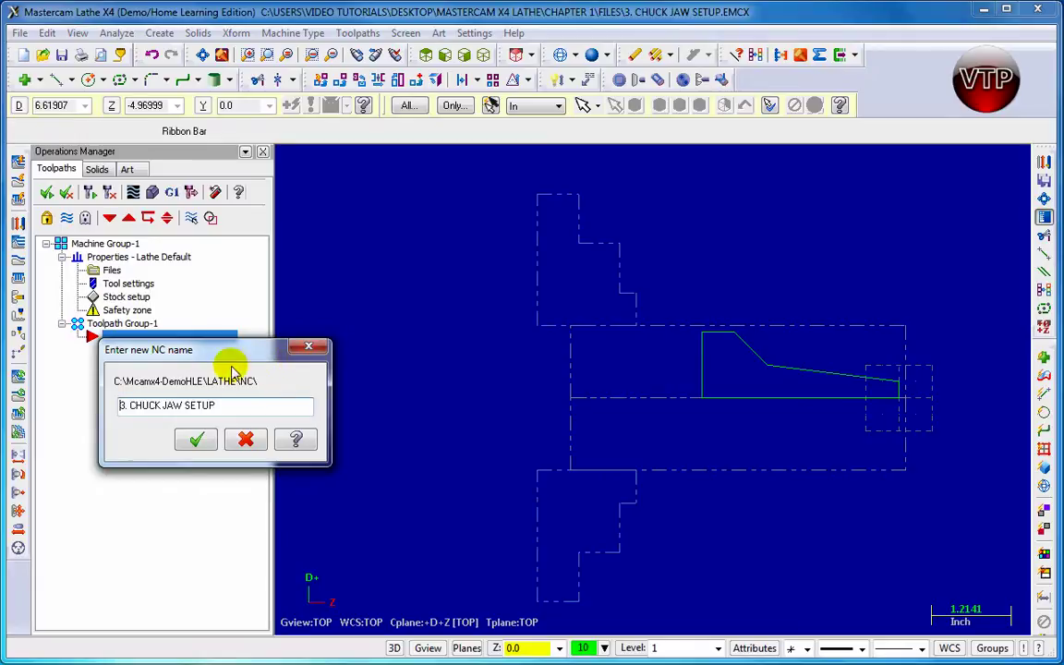
drag(197, 364, 238, 292)
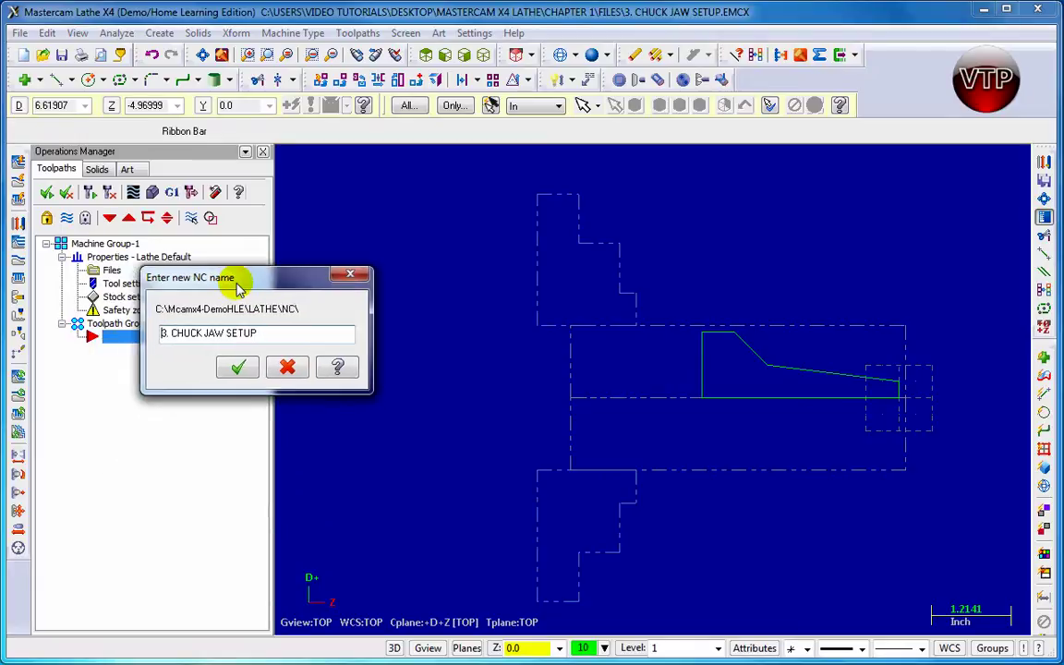
click(238, 369)
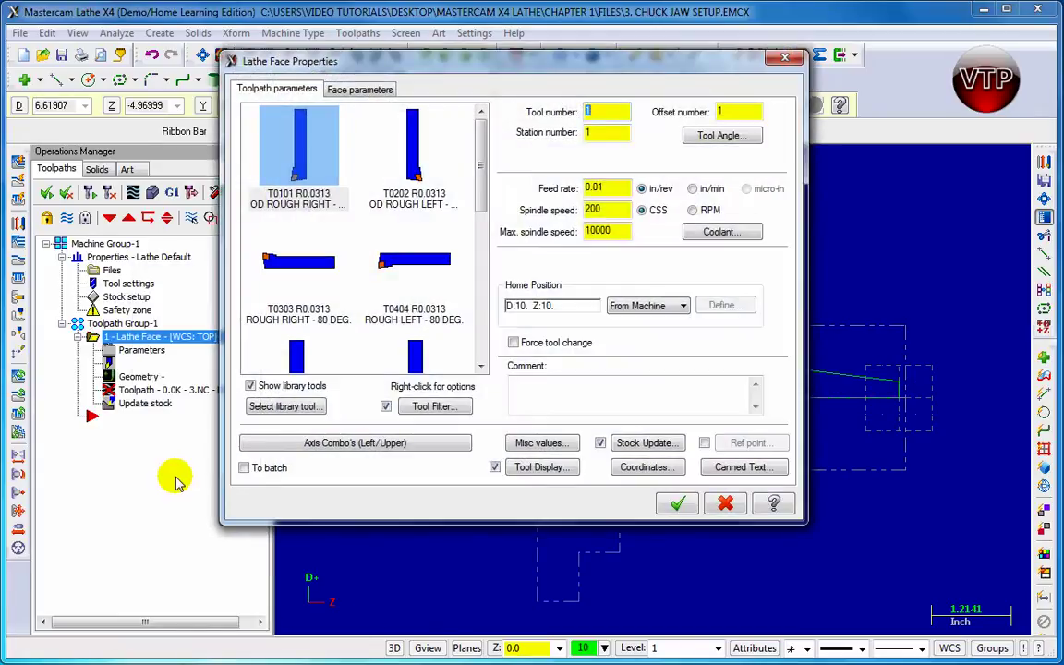
- Pick tool T0101 OD ROUGH RIGHT - 80 DEG. (0.01 in/rev feed, 200 CSS) for the face cut
drag(370, 66, 236, 80)
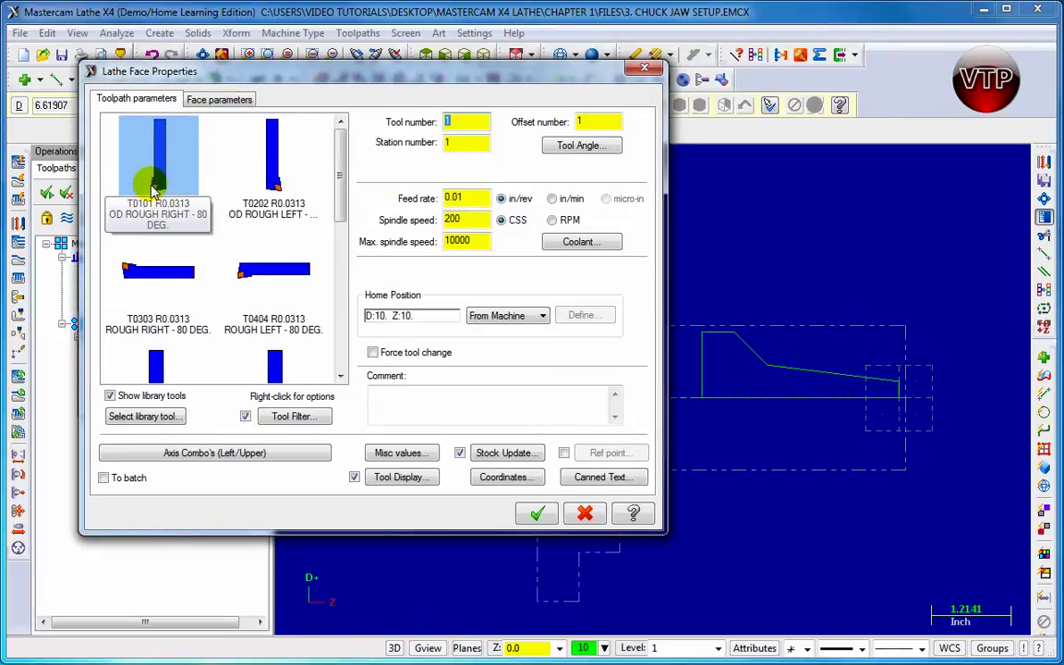
mouse_move(154, 180)
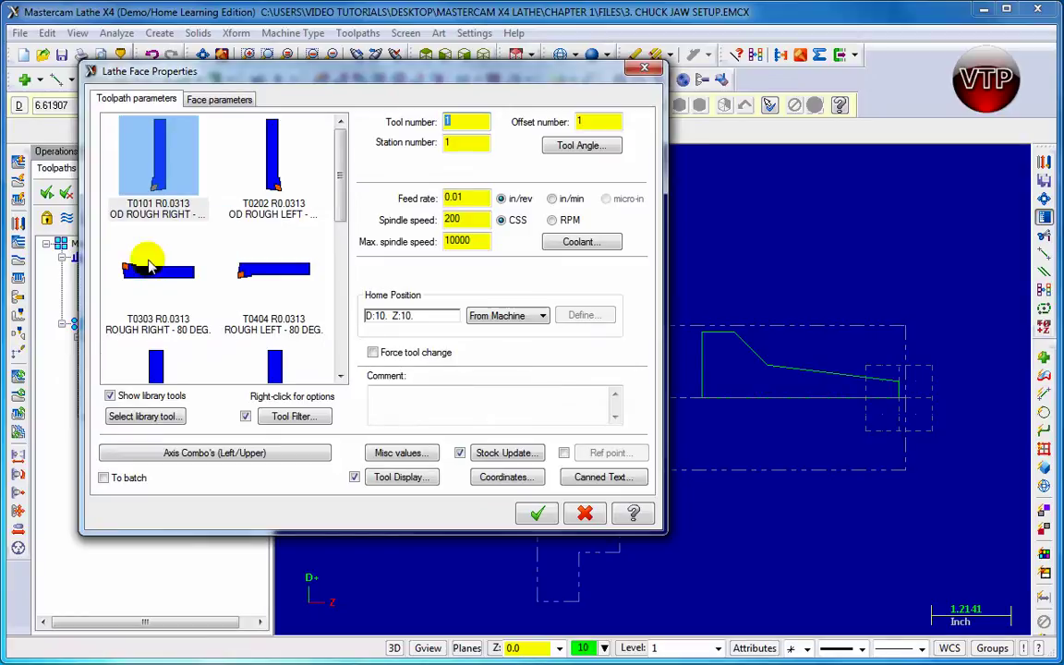
click(140, 174)
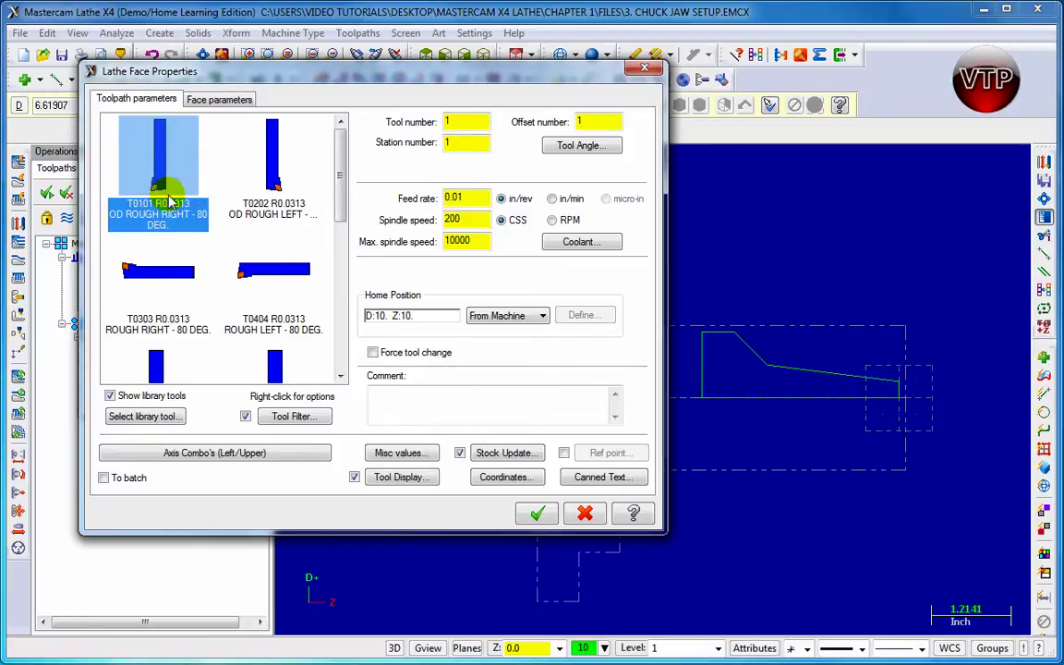
mouse_move(337, 163)
mouse_down()
mouse_move(329, 309)
mouse_move(334, 153)
mouse_up()
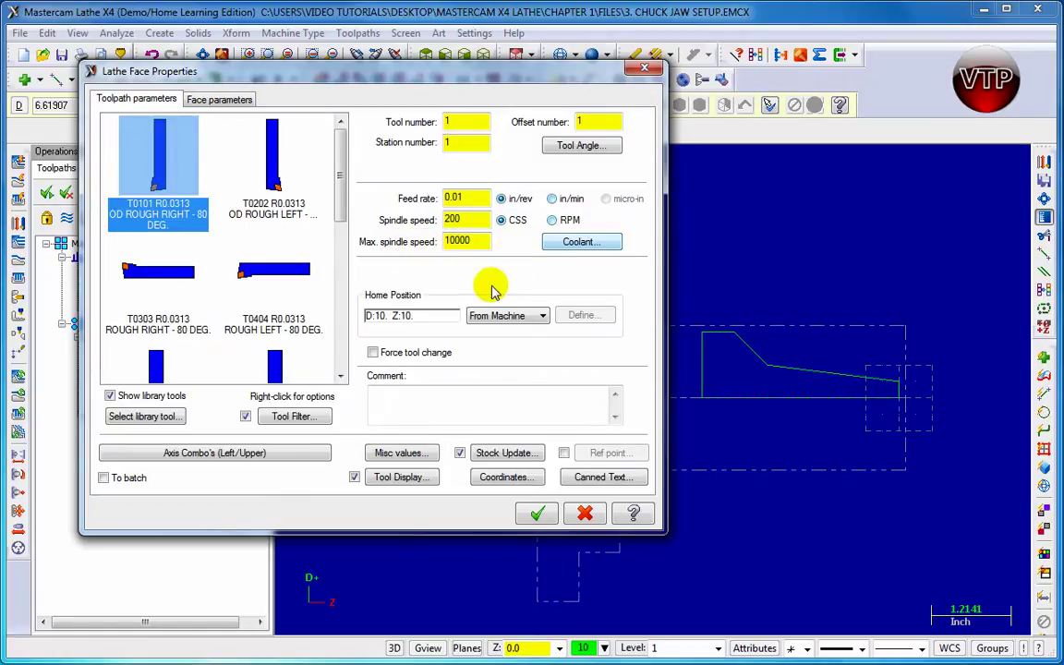
click(570, 246)
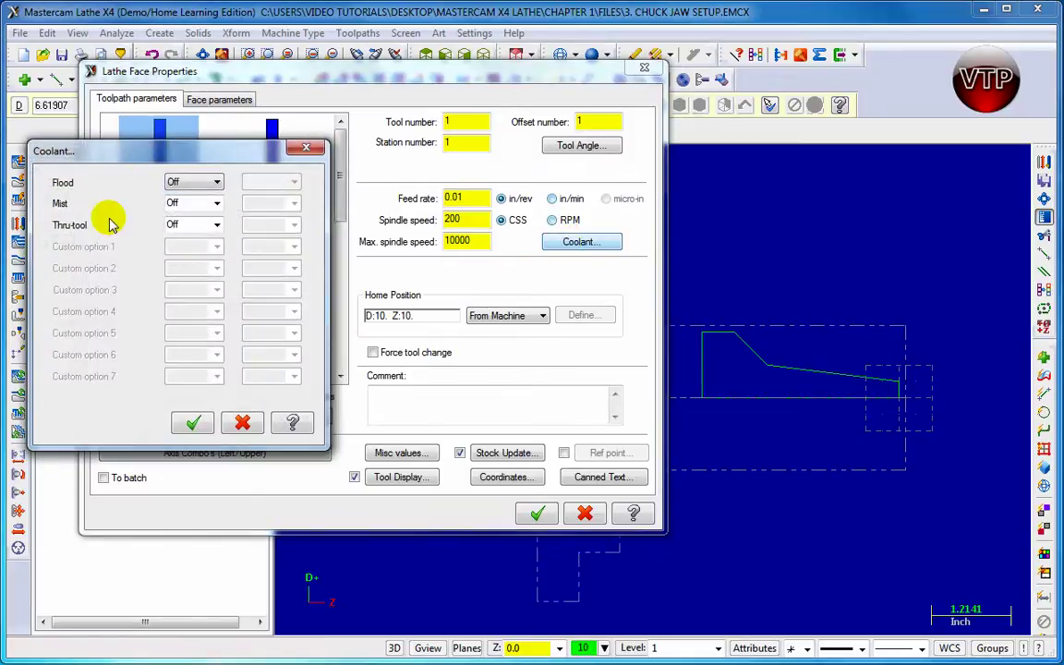
click(183, 183)
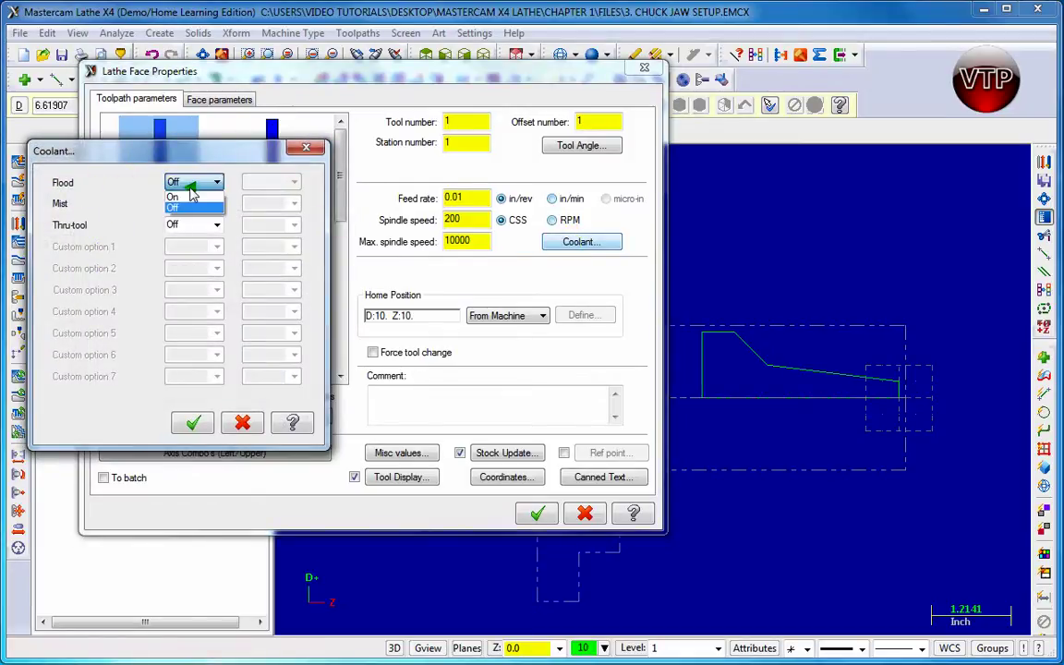
click(189, 197)
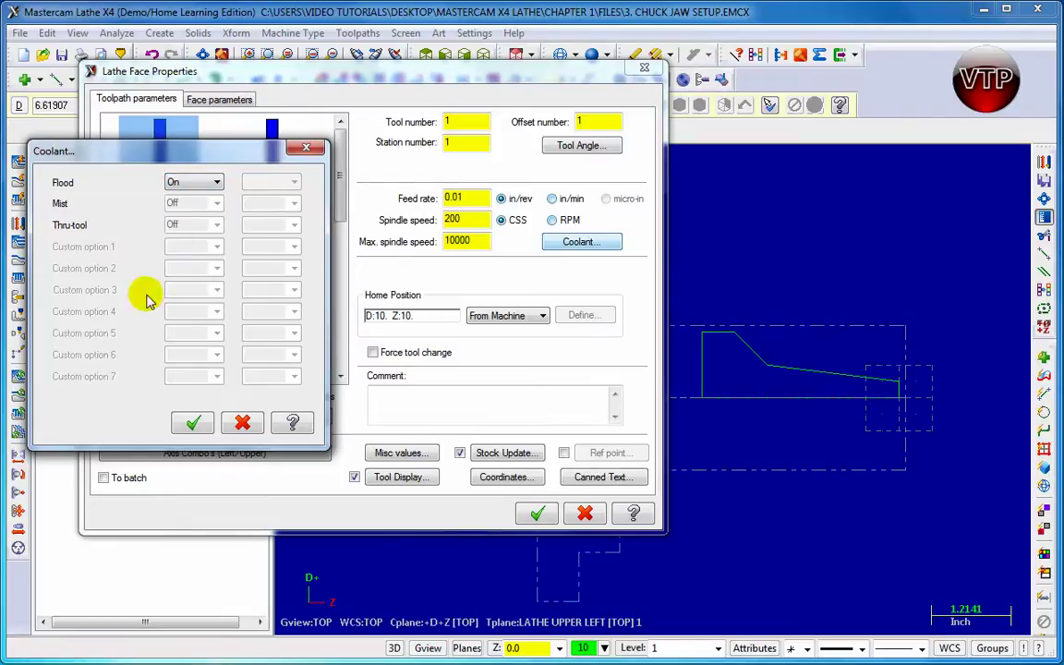
click(206, 188)
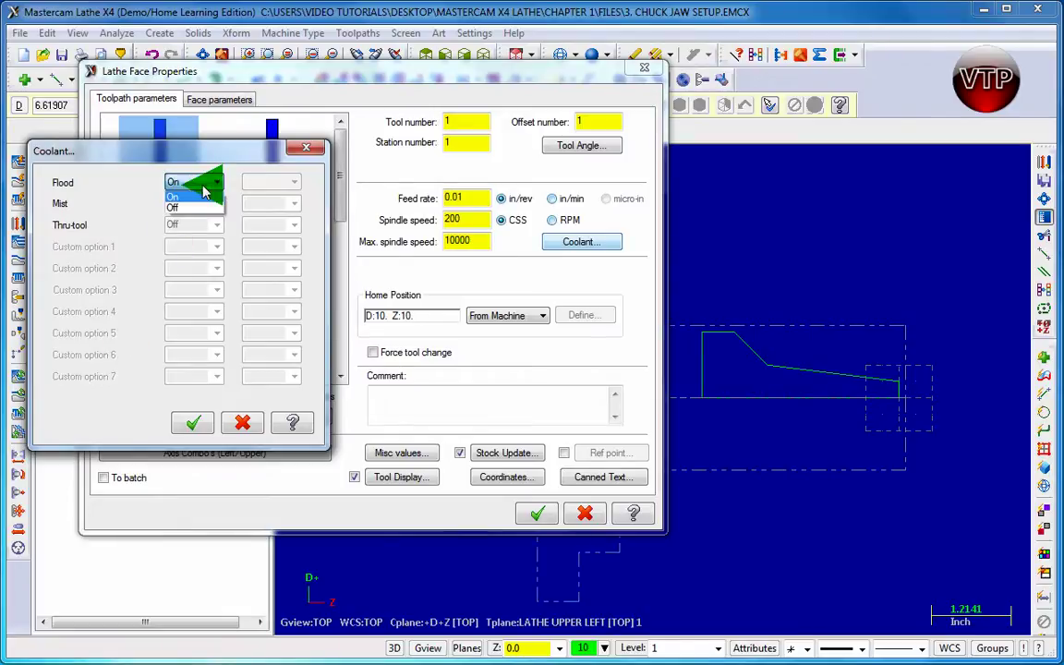
click(190, 205)
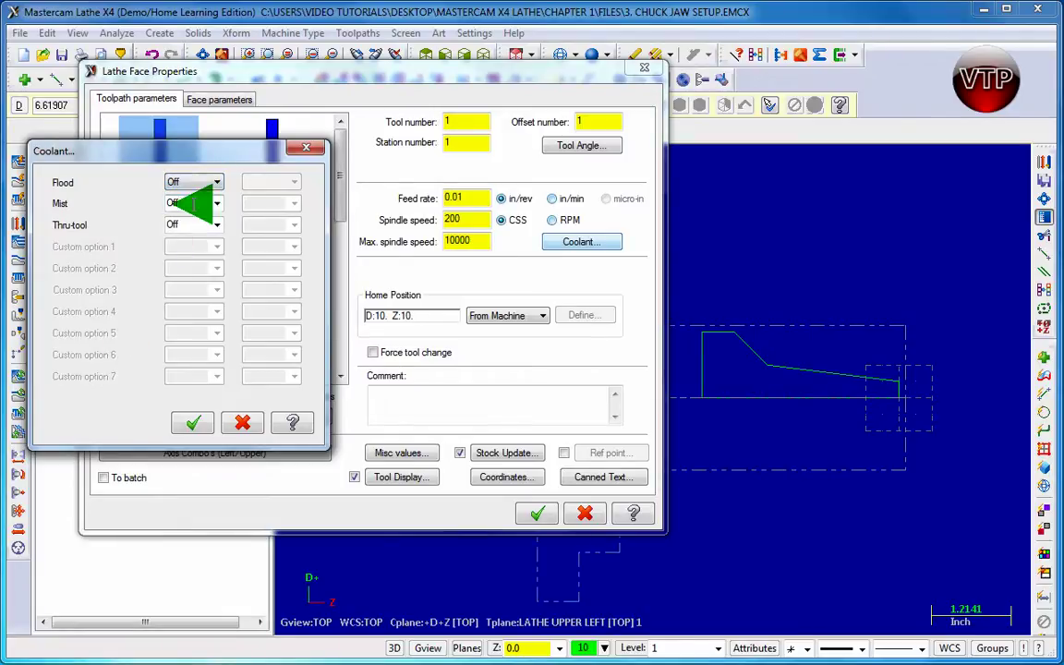
click(193, 422)
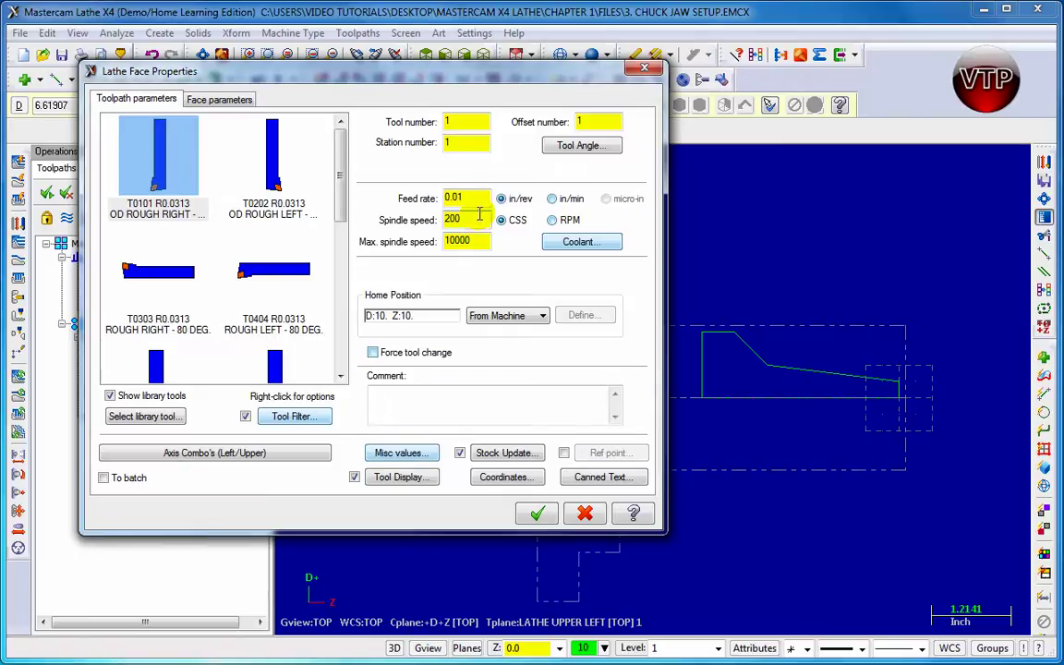
click(477, 244)
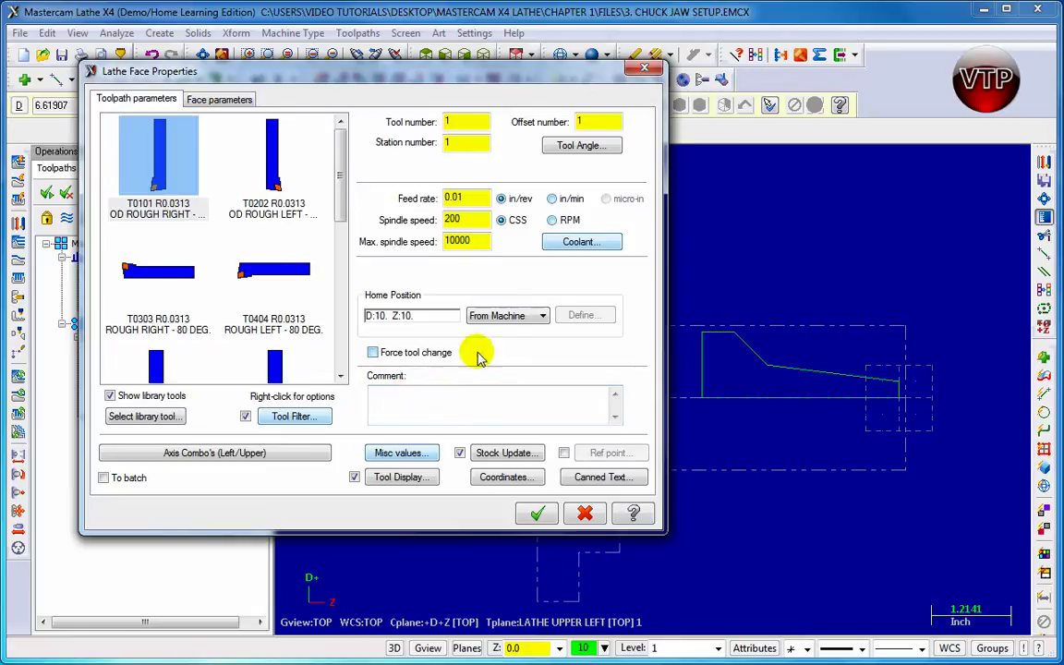
click(534, 317)
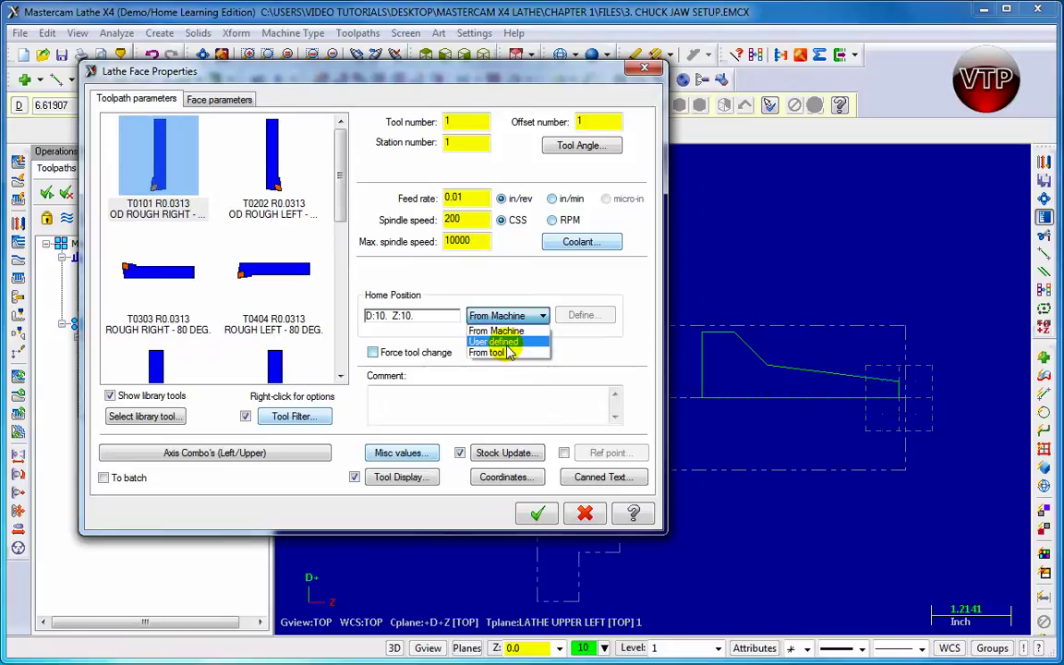
click(601, 332)
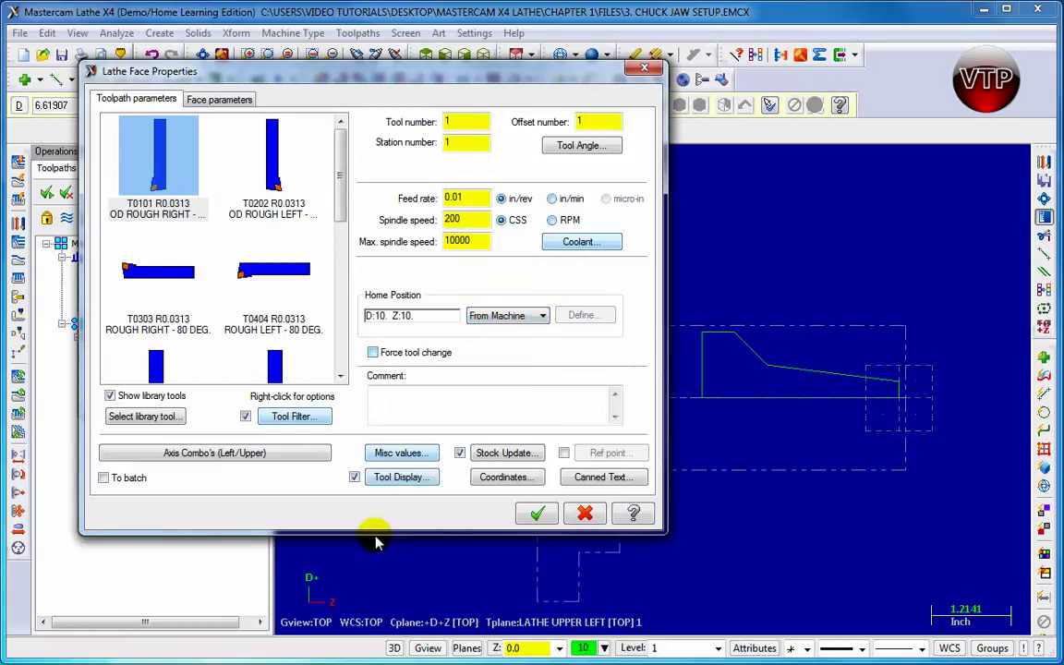
- On Face parameters, enable a 0.05 rough stepover and change the finish stepover to 0.01
click(228, 103)
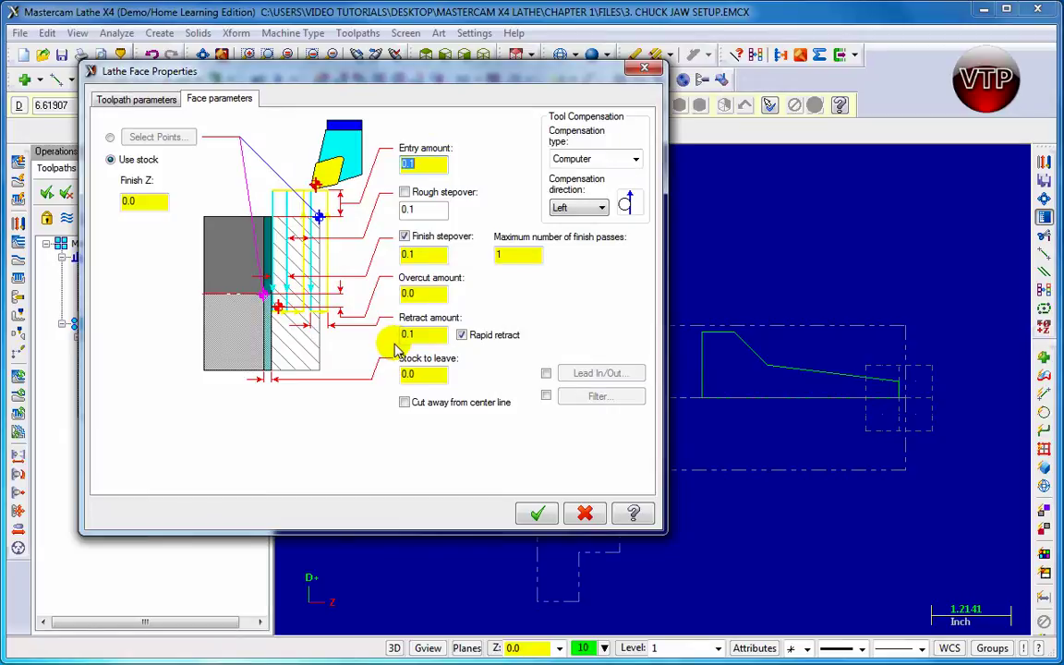
click(404, 191)
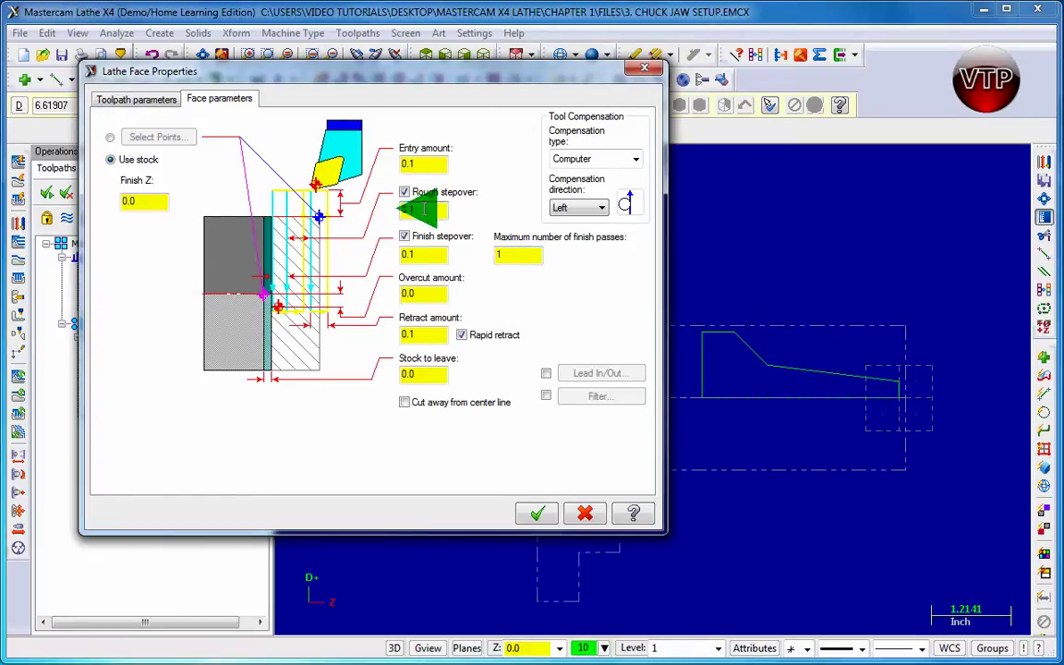
text(.05)
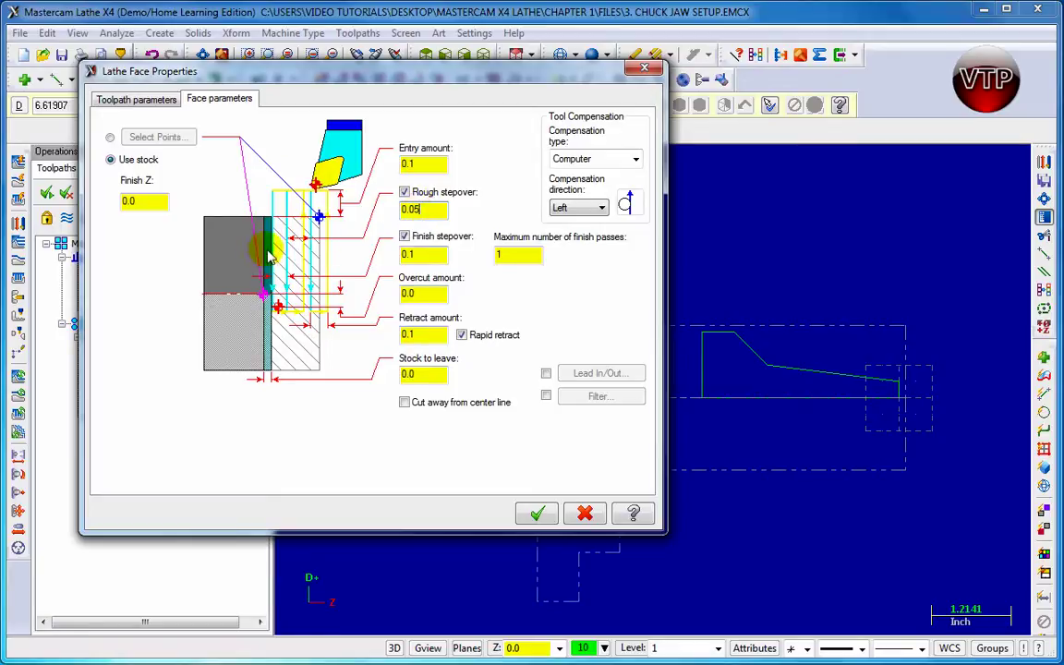
click(411, 255)
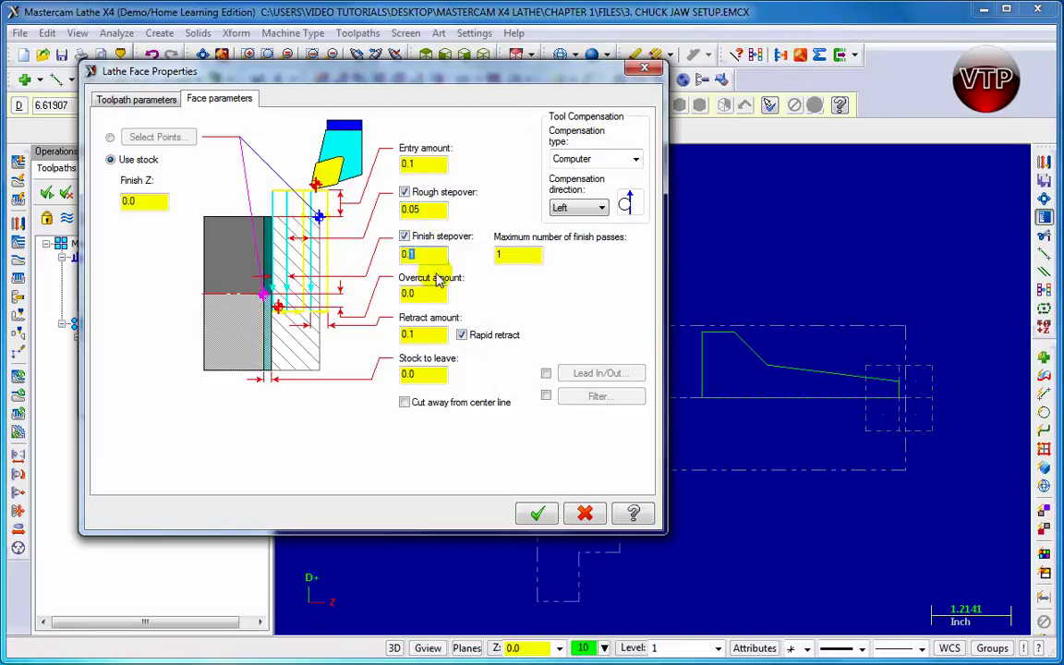
key(BackSpace)
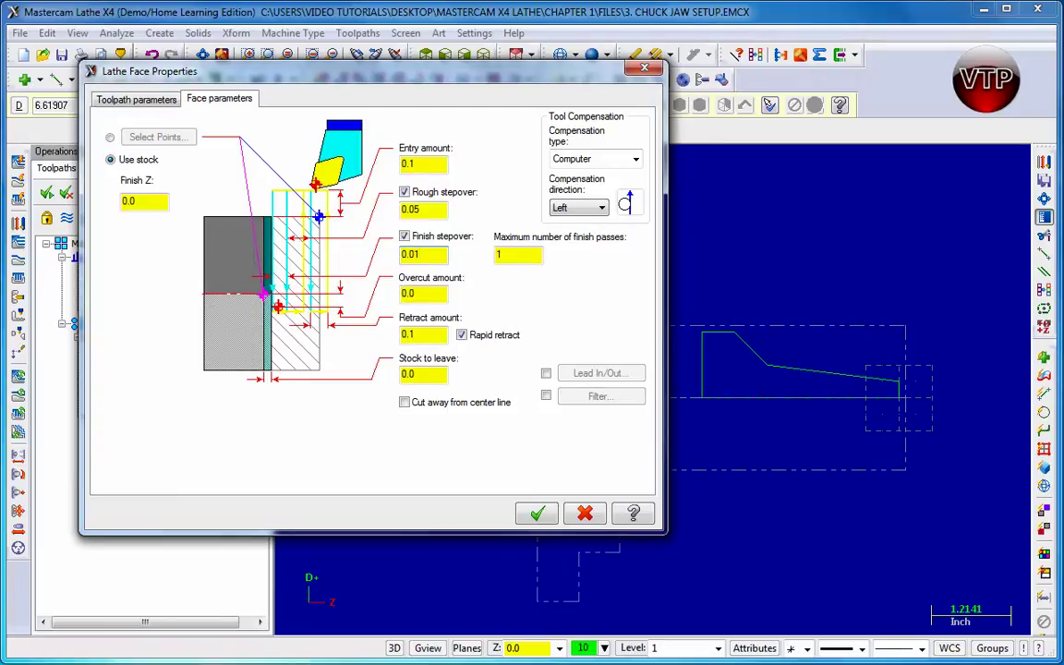
- Accept the face settings with a 0.01 finish stepover and select the generated toolpath entry
click(420, 254)
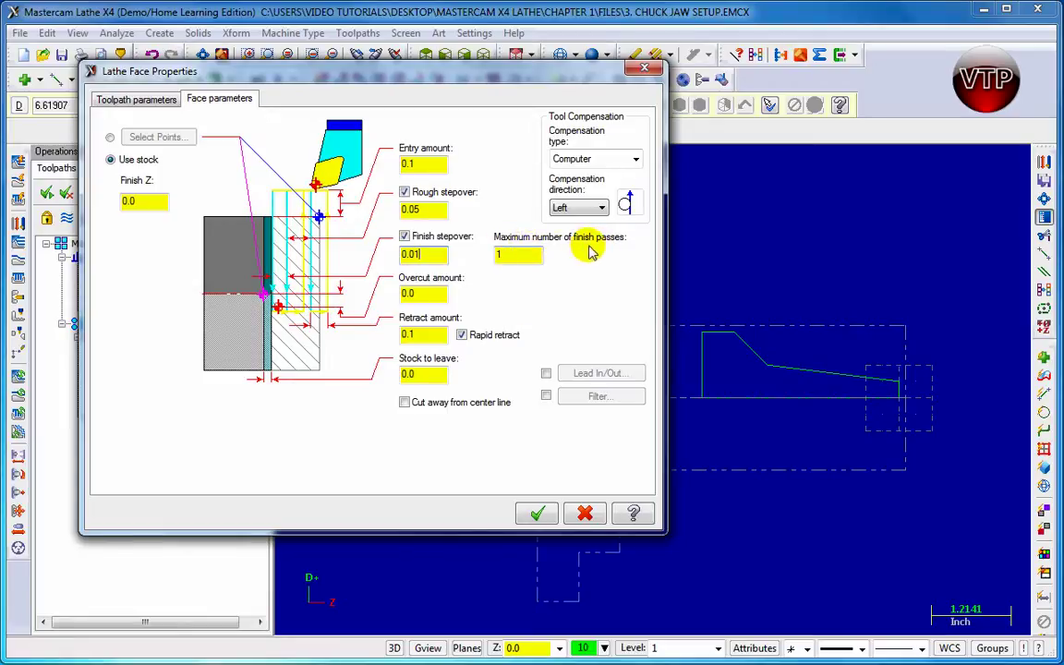
click(541, 515)
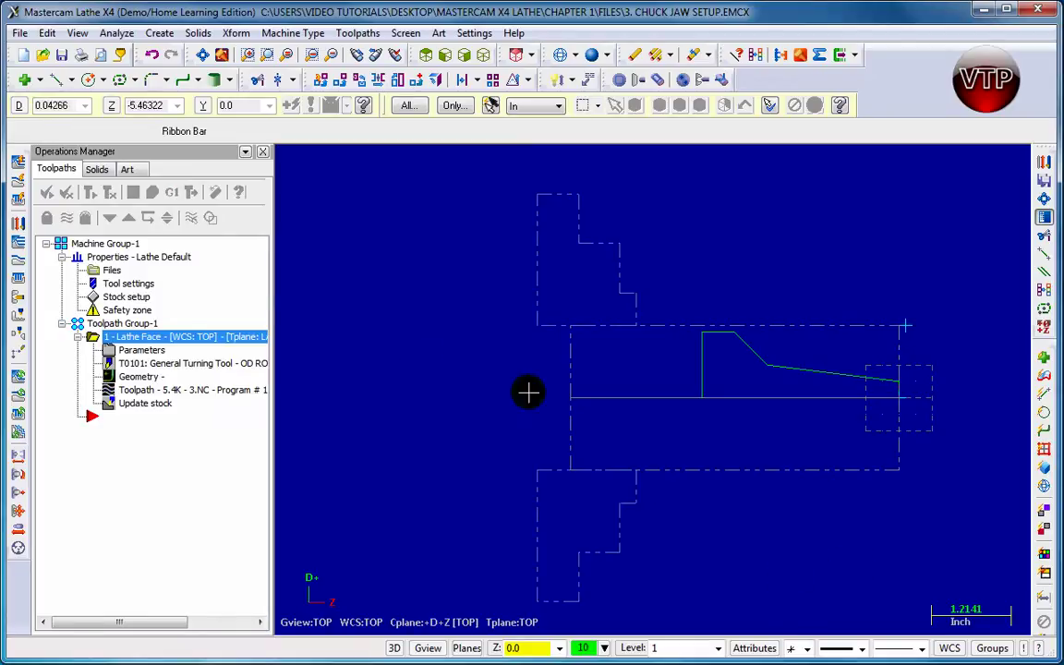
click(179, 392)
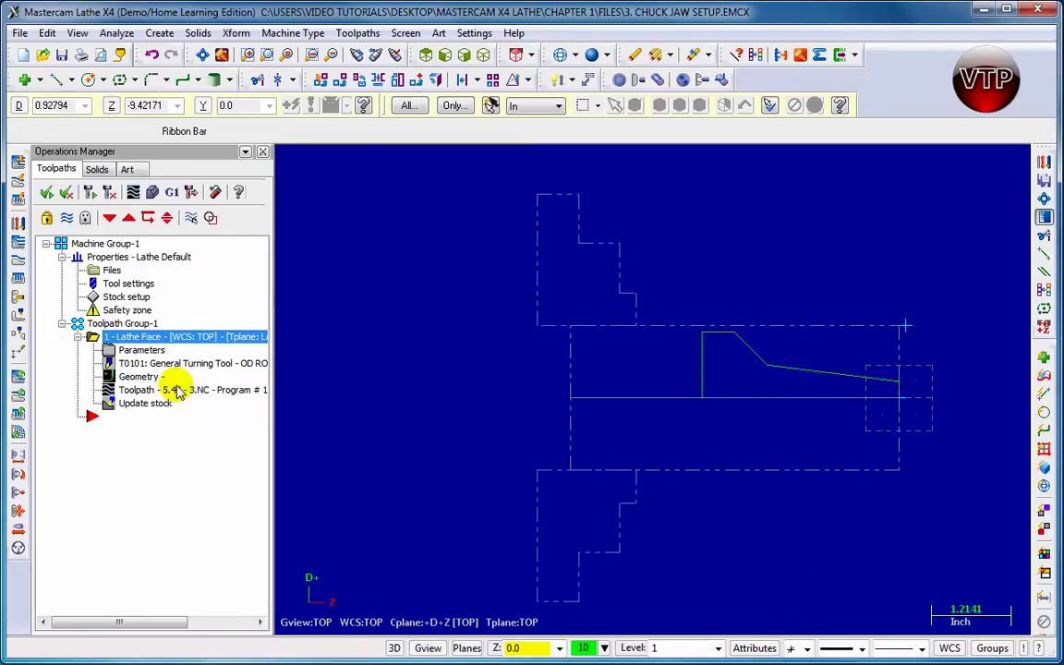
- Dismiss the no-operations warning, then regenerate the selected 1 - Lathe Face operation and launch Verify
click(91, 194)
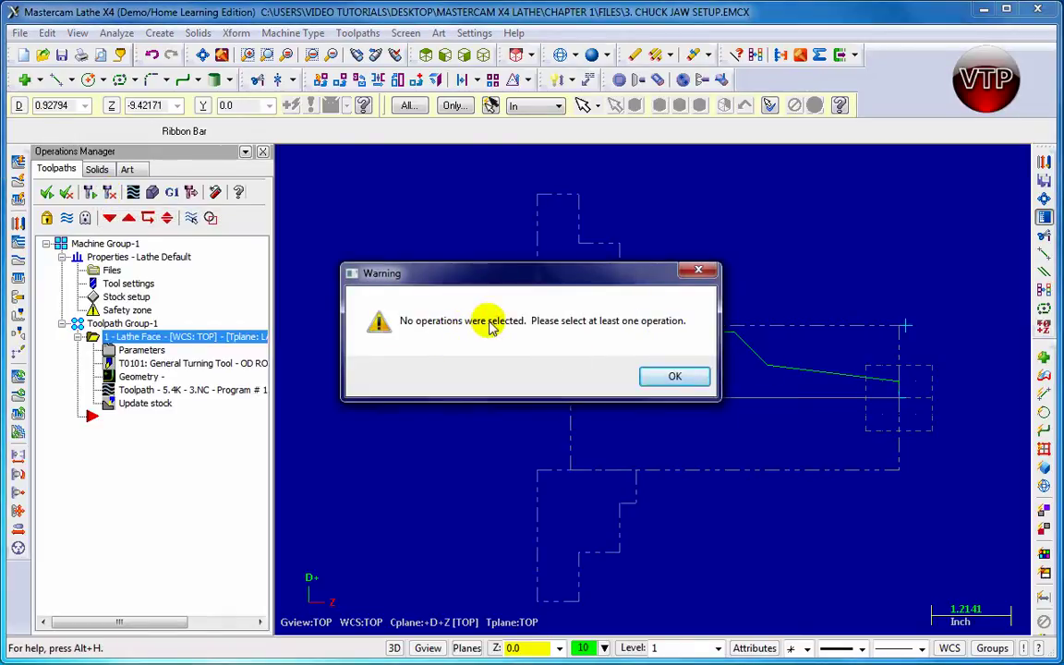
click(672, 375)
click(111, 338)
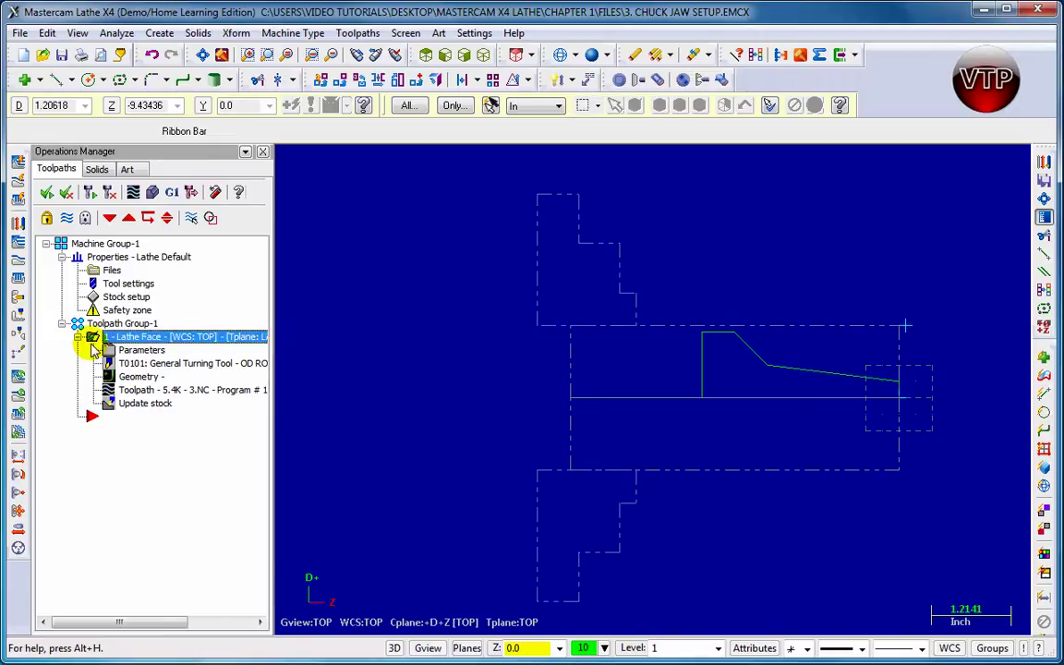
click(92, 201)
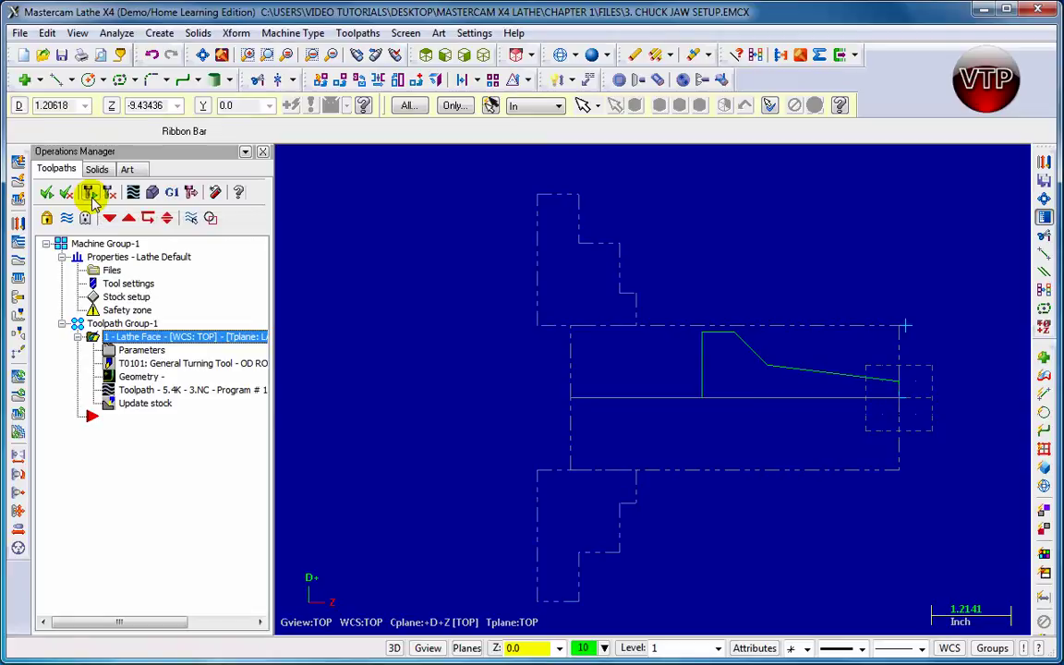
click(153, 194)
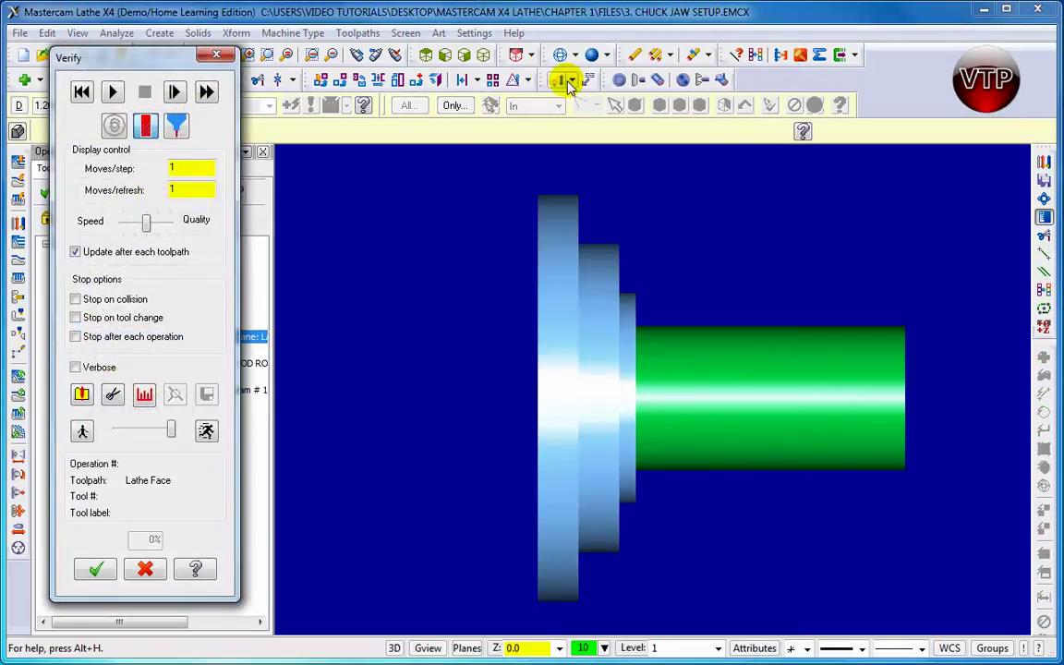
- Show the verification in a fitted isometric view with tool display toggled and Stop on collision enabled
click(485, 57)
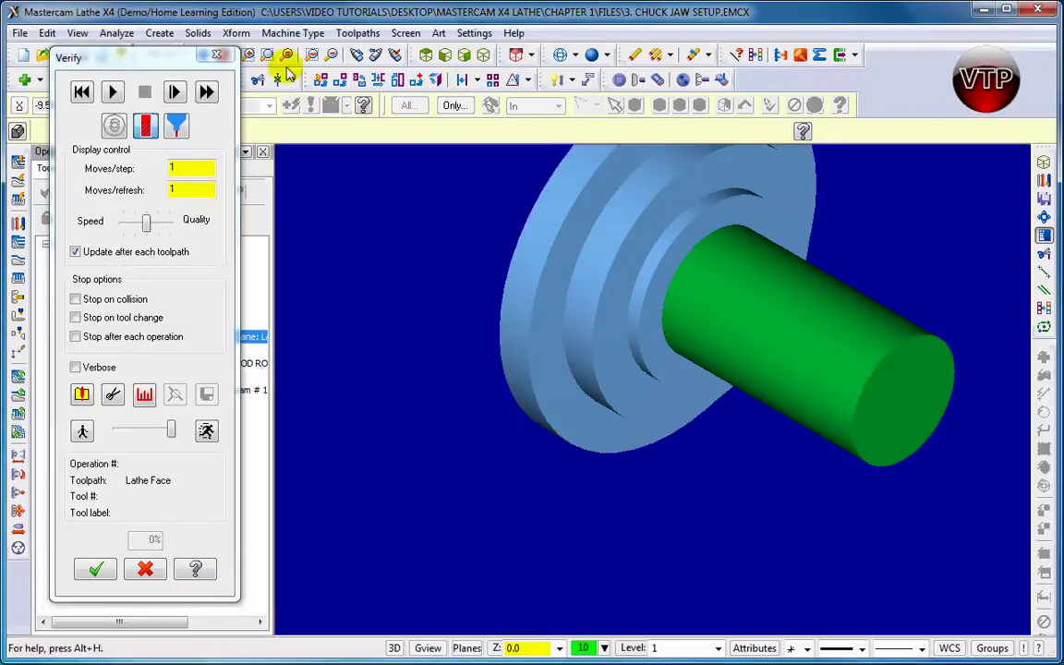
drag(169, 58, 169, 84)
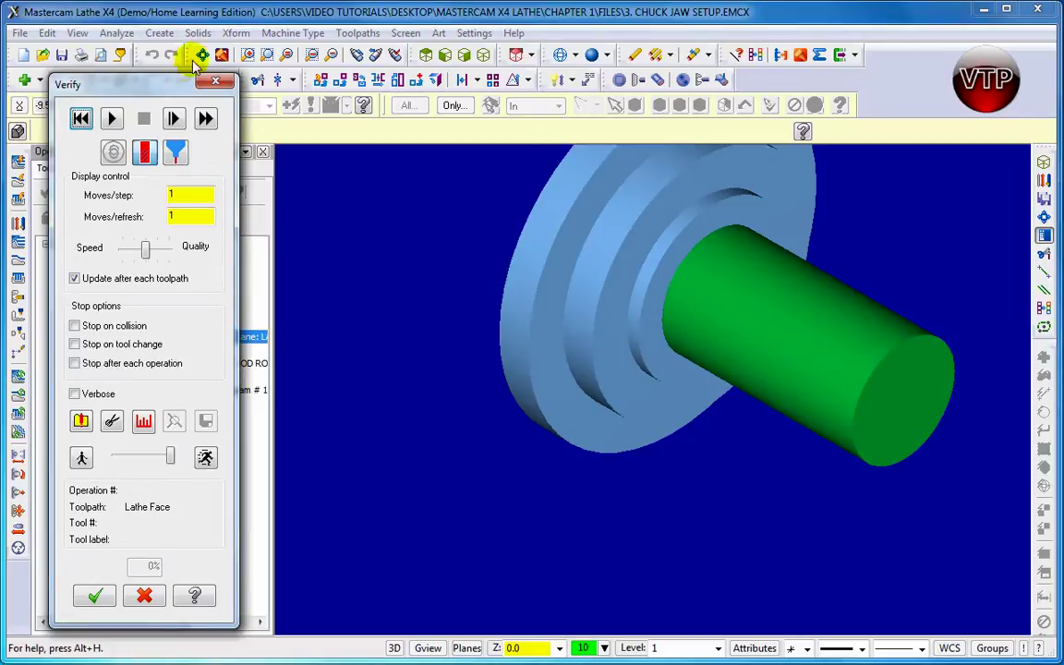
click(200, 54)
scroll(497, 346, down, 5)
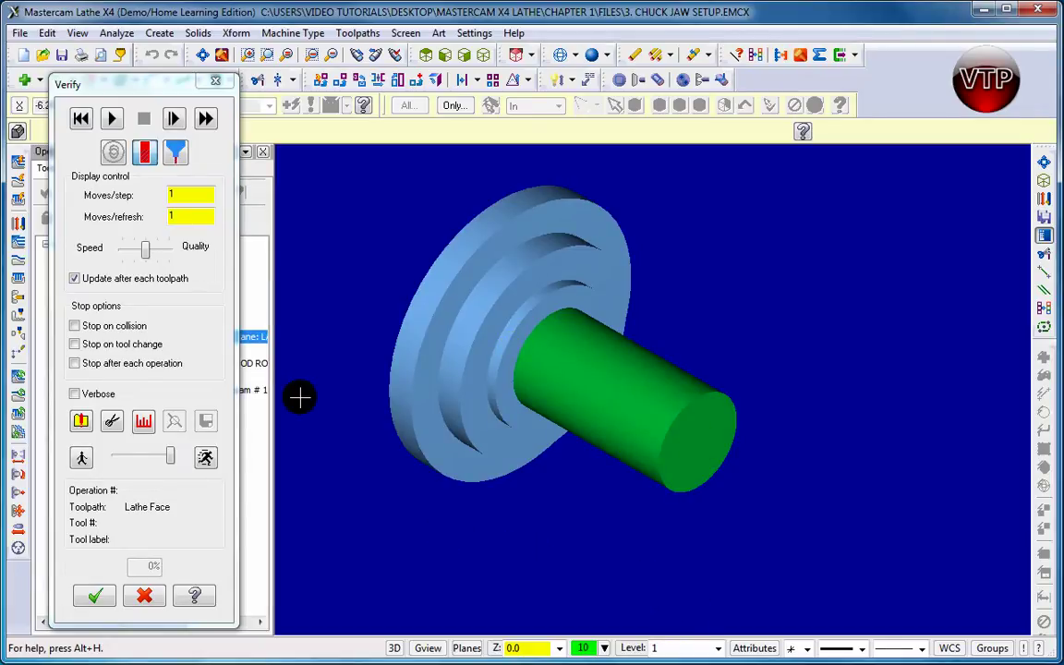
click(111, 152)
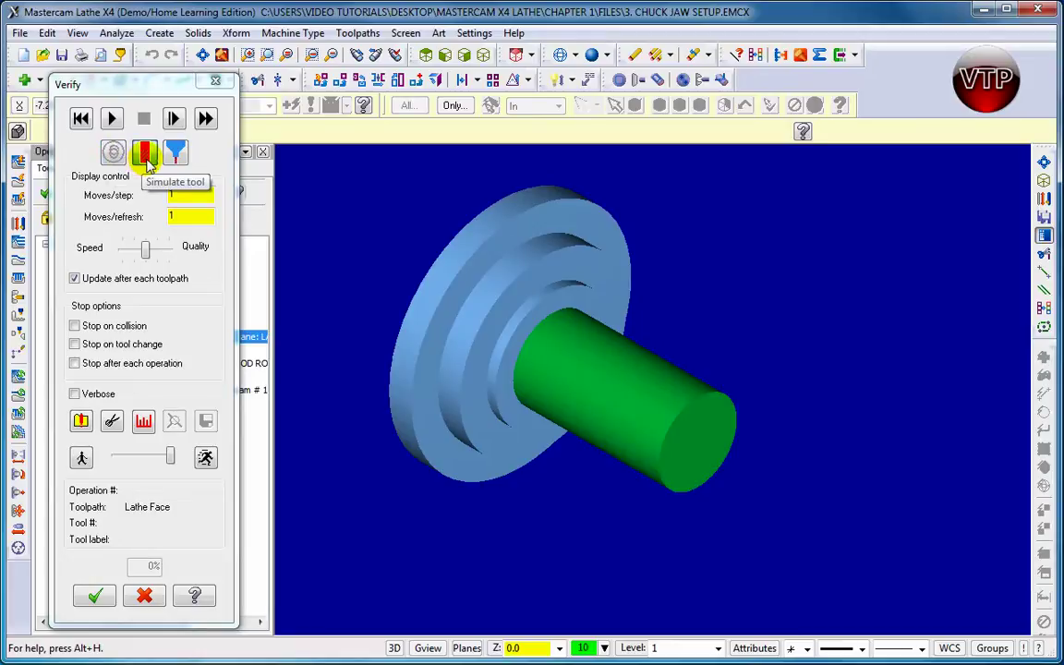
click(185, 158)
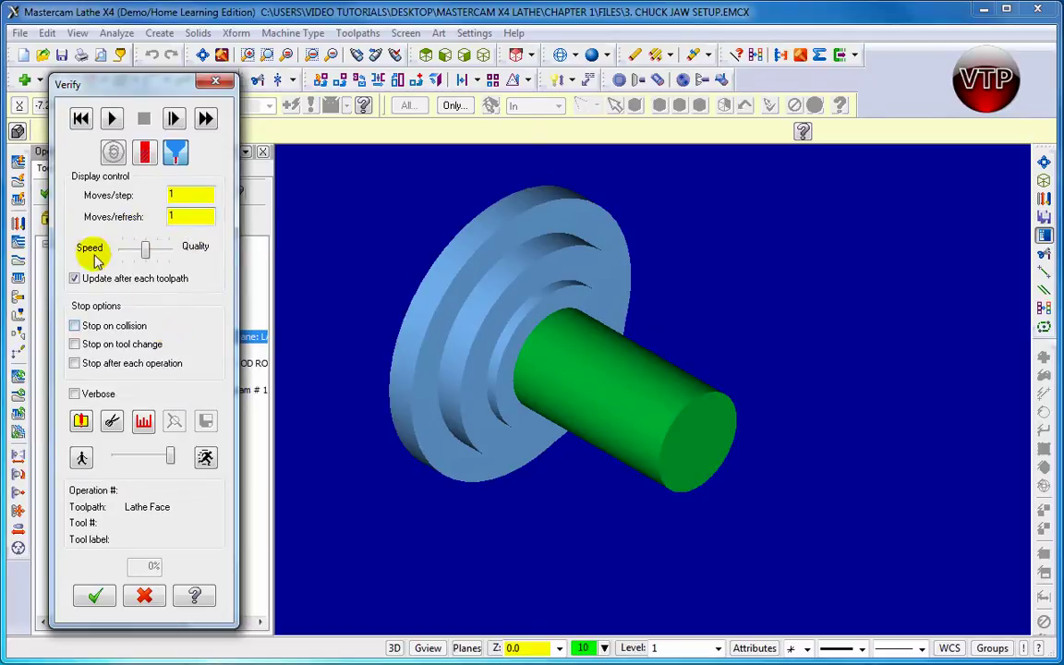
click(74, 327)
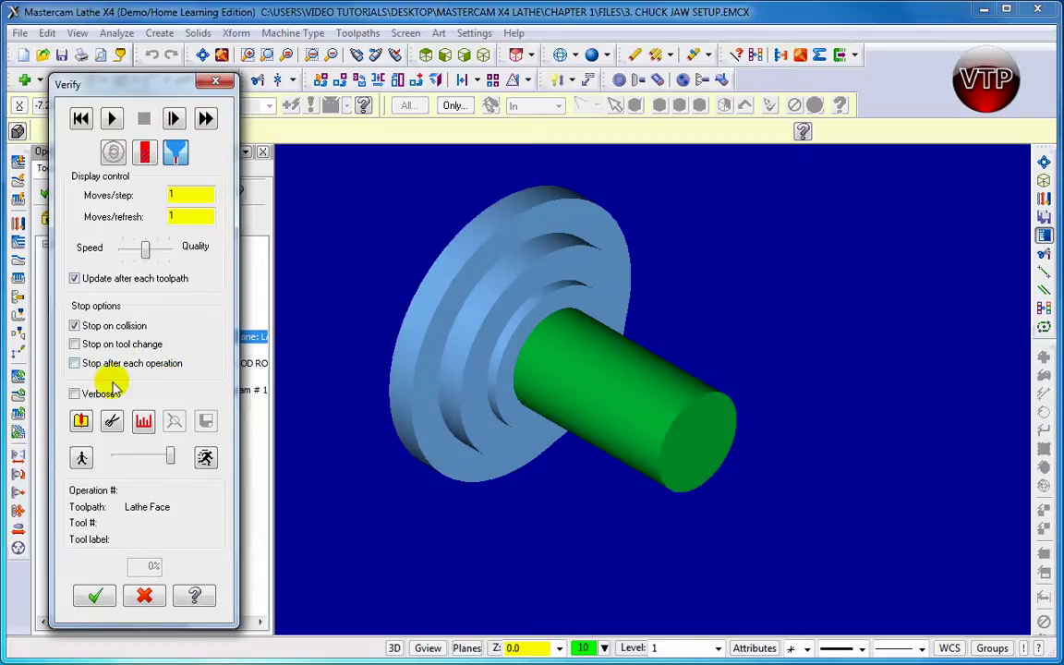
click(83, 432)
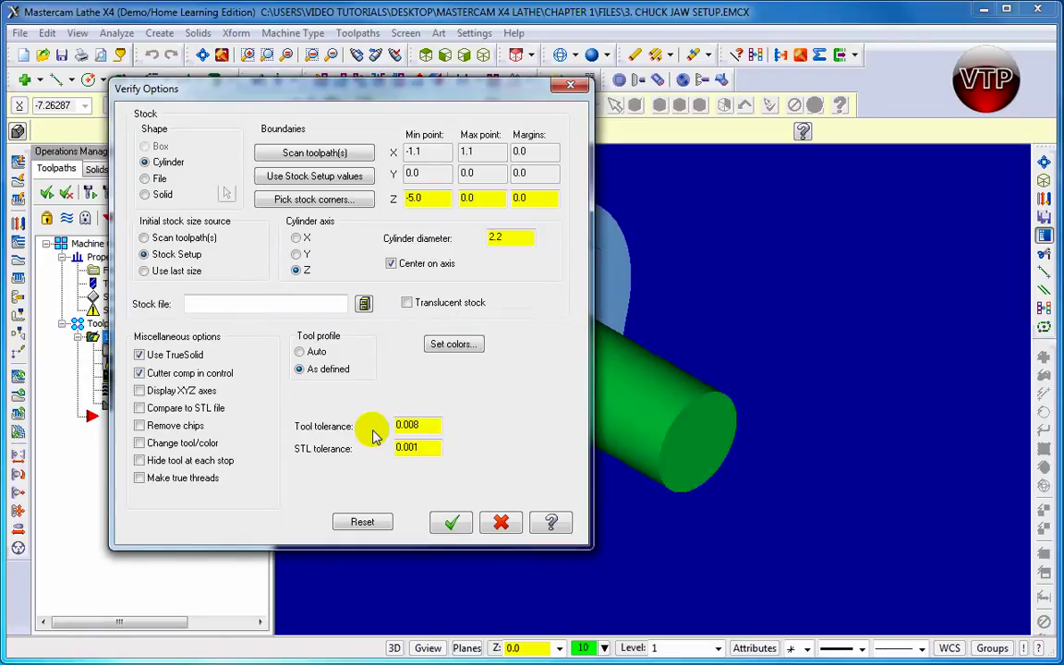
- Enable Change tool/color in Verify Options and confirm
click(154, 445)
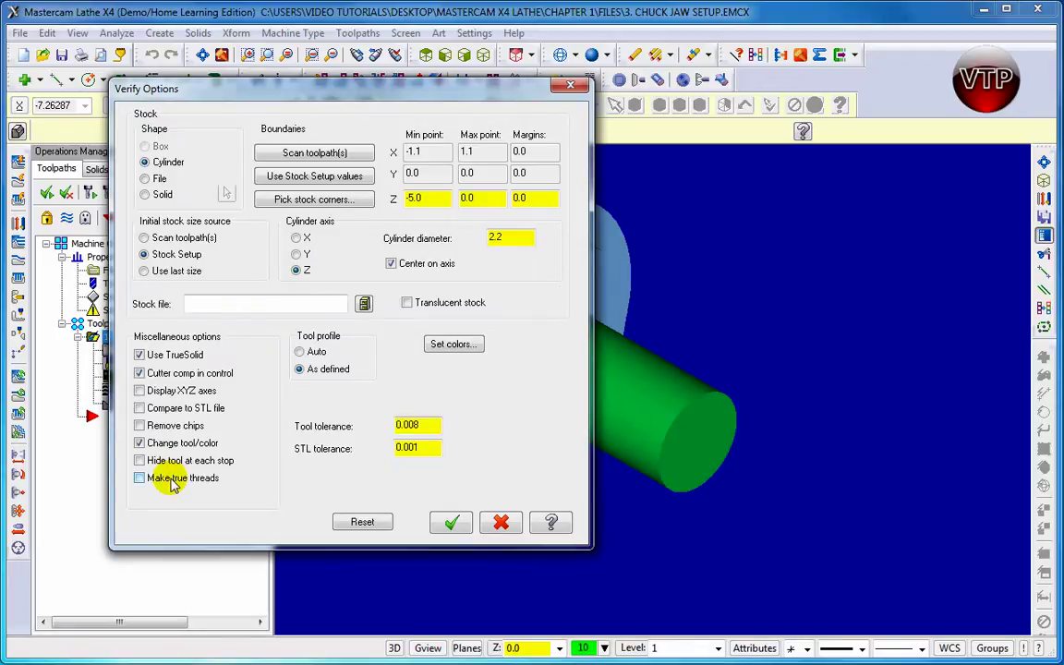
click(449, 522)
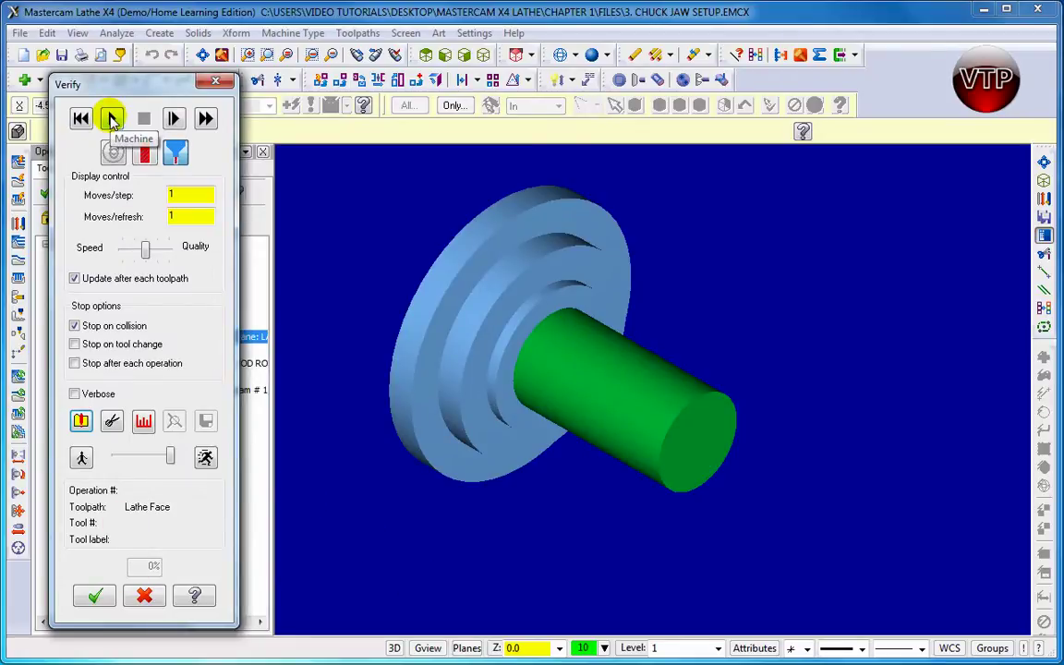
- Play the facing simulation, lower the speed, rewind and replay it to 100%, then close Verify
click(112, 118)
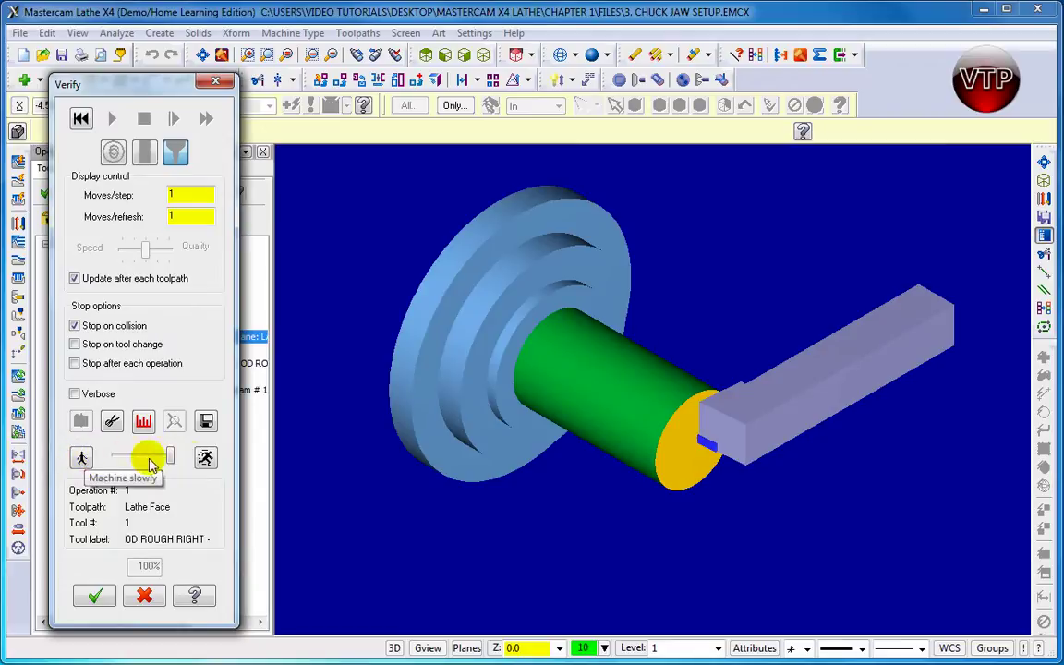
drag(171, 454, 136, 454)
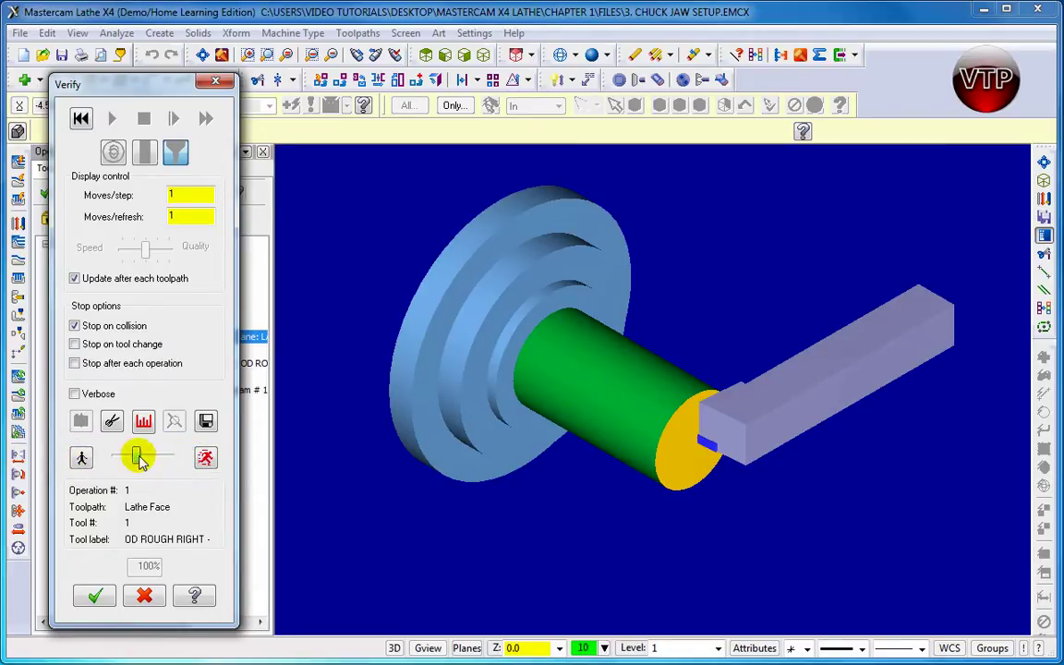
click(79, 119)
click(112, 119)
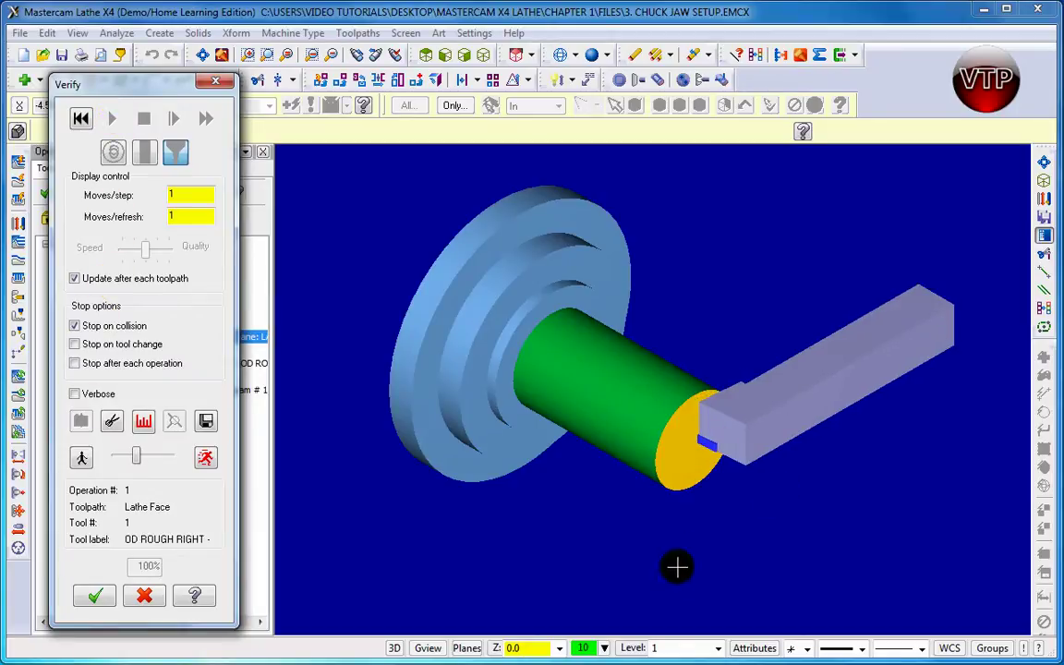
click(94, 596)
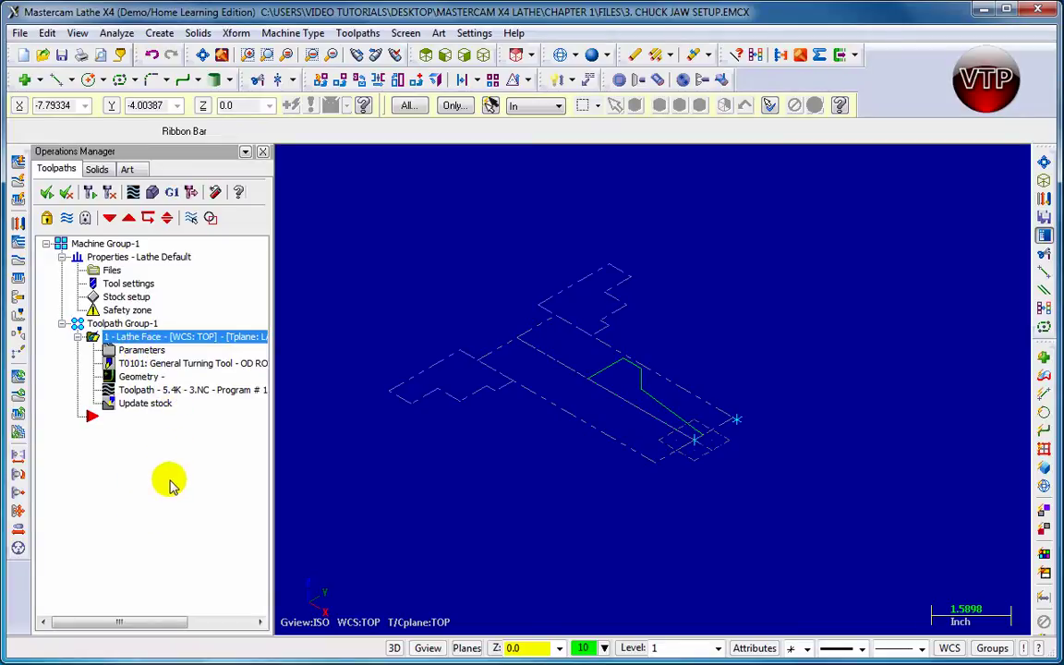
- Reopen the 1 - Lathe Face operation's Parameters from the Operations Manager
double_click(136, 350)
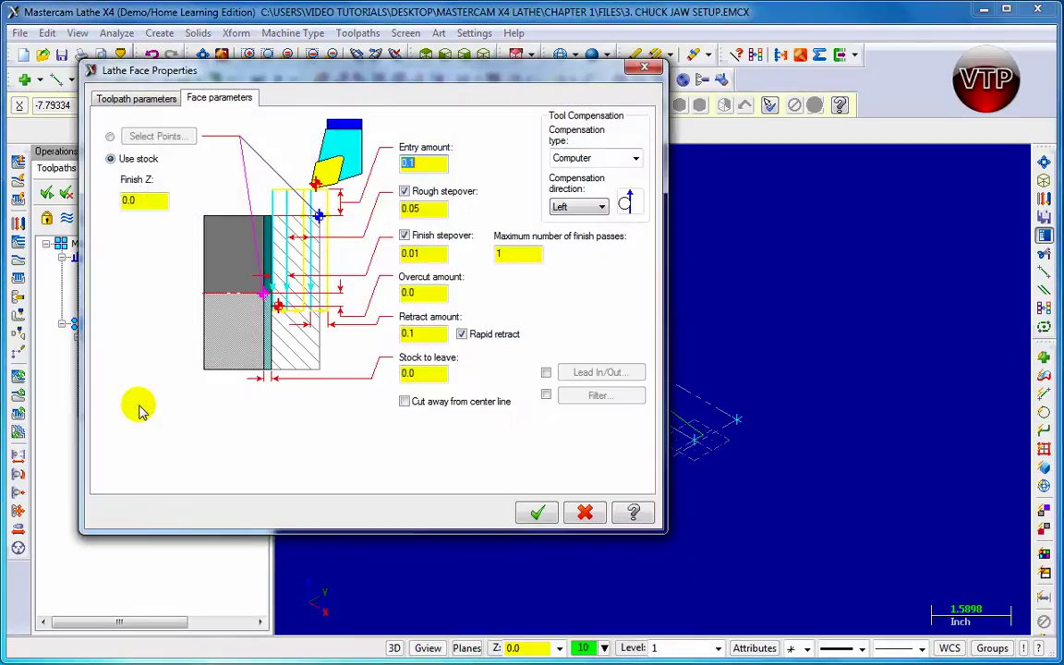
- Enter the comment 'FACING OPERATION' under Toolpath parameters, accept, and switch to Top view
click(134, 98)
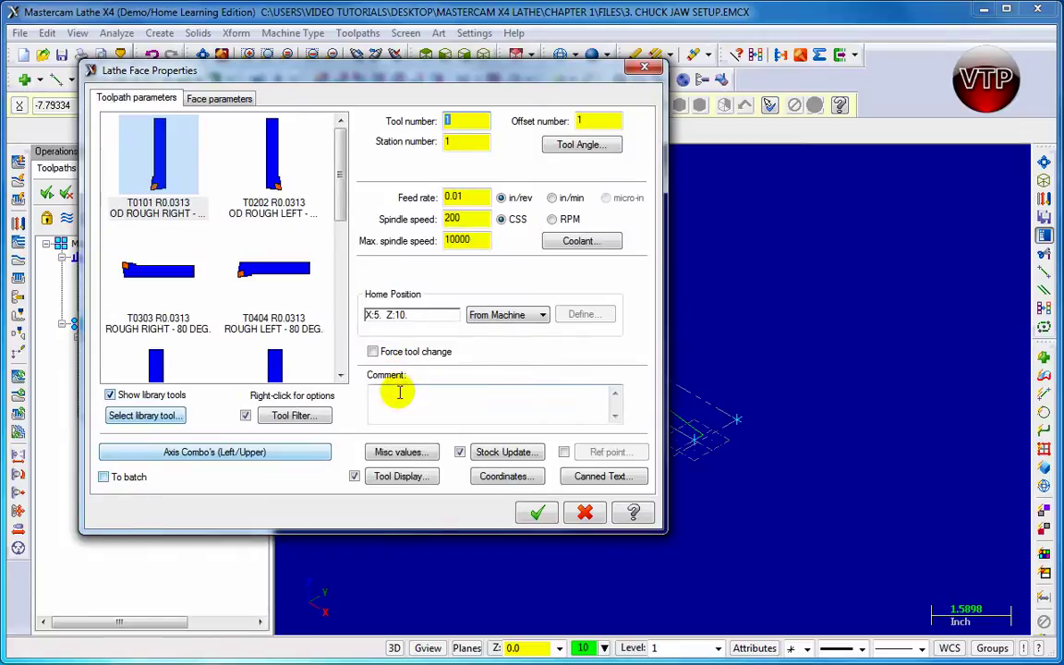
click(388, 400)
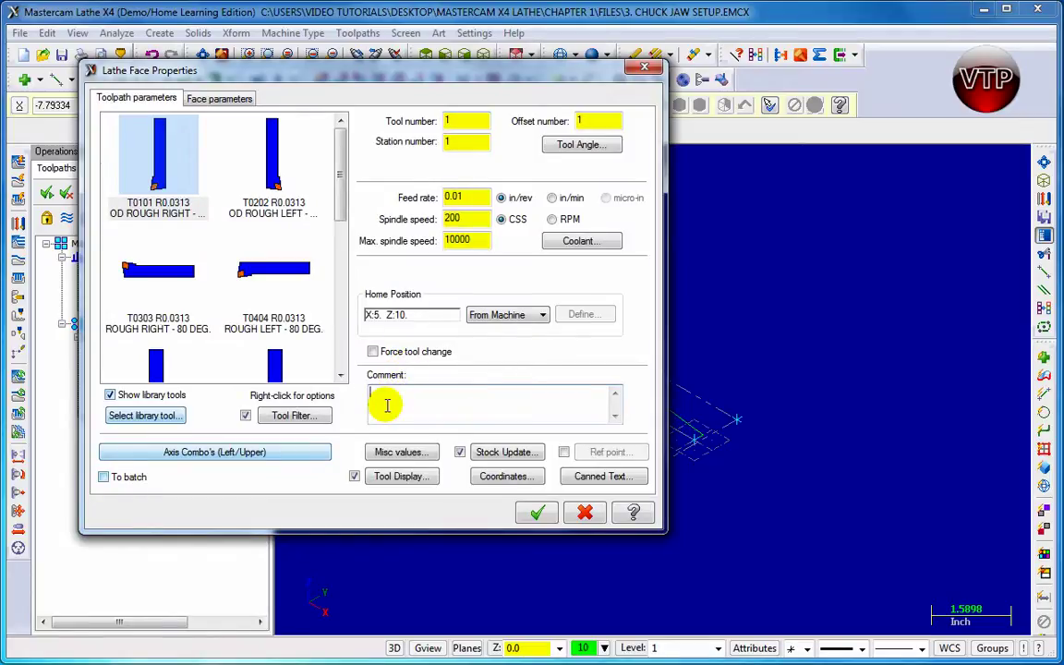
text(FACING OPERATION)
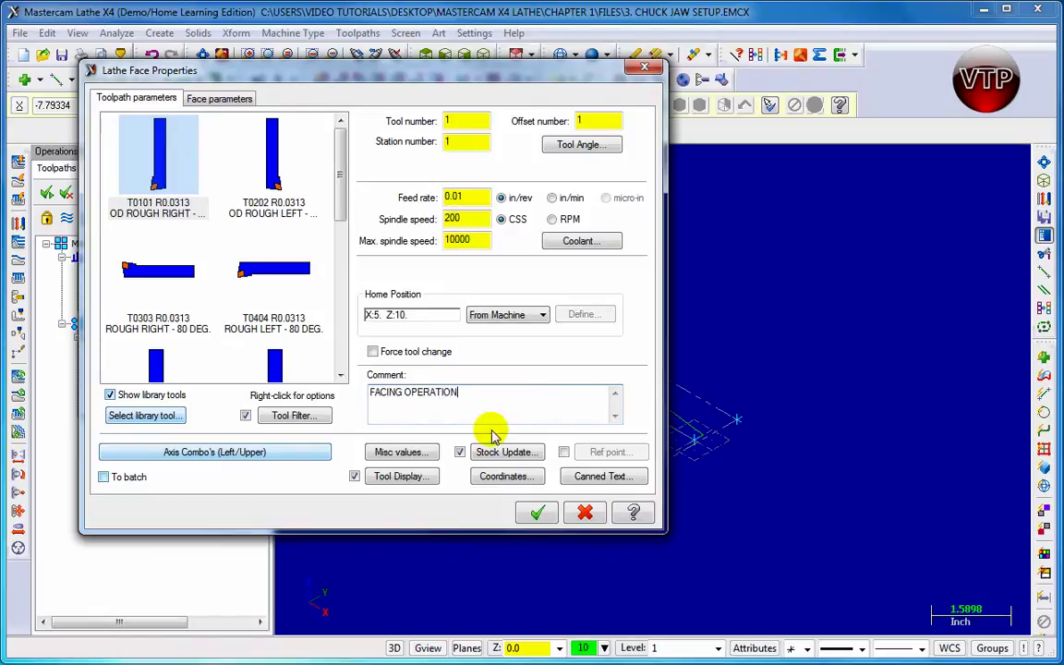
click(538, 511)
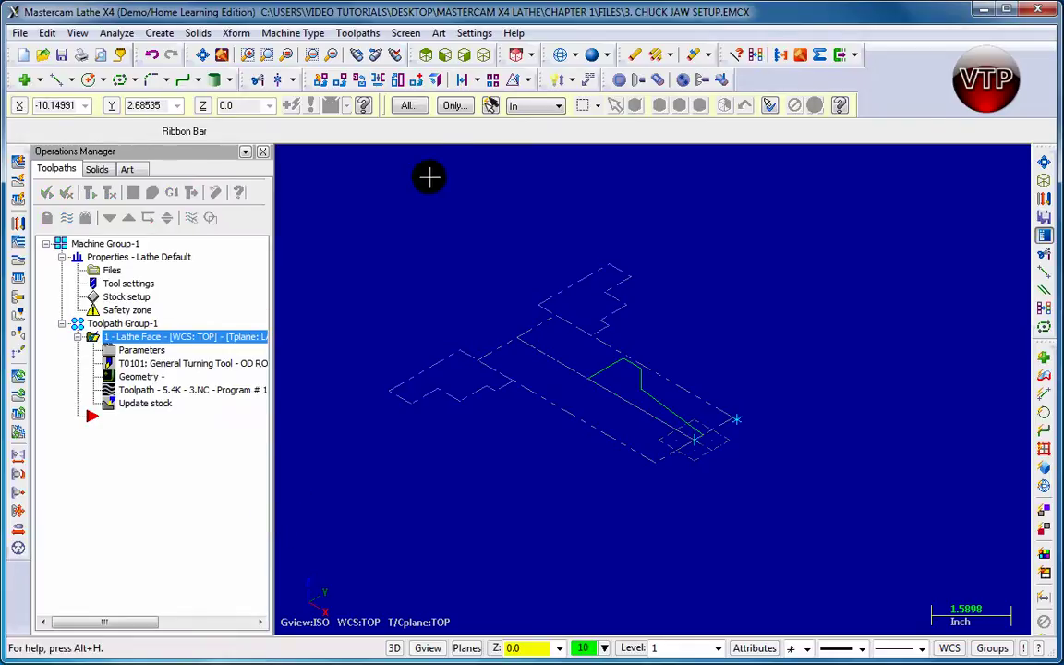
click(428, 58)
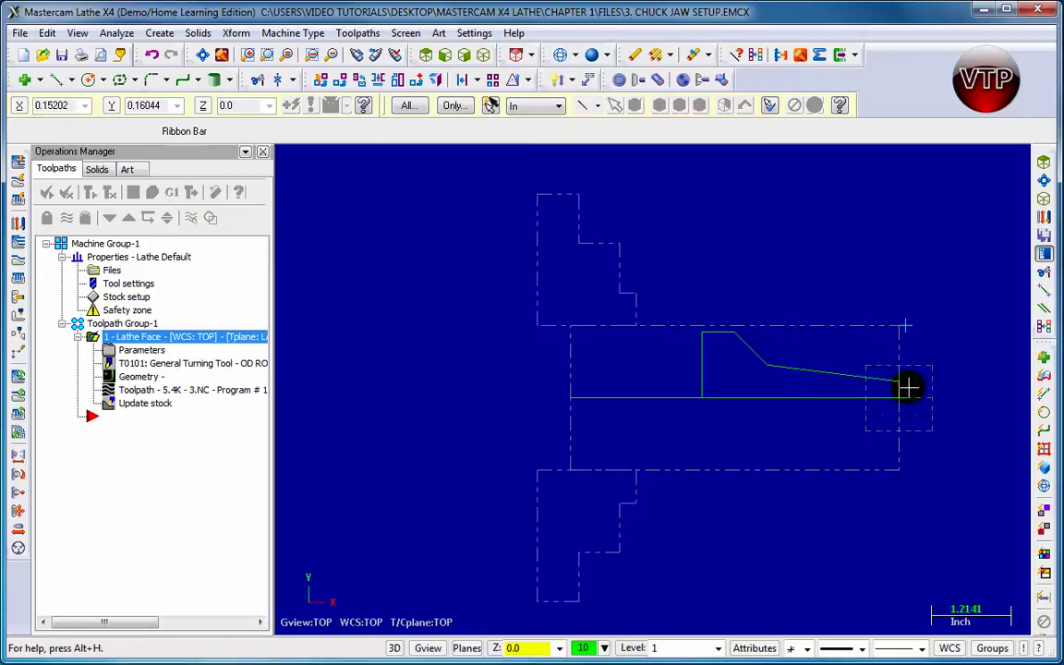
- Zoom in closely on the facing toolpath profile of the chuck jaw part
scroll(906, 415, down, 2)
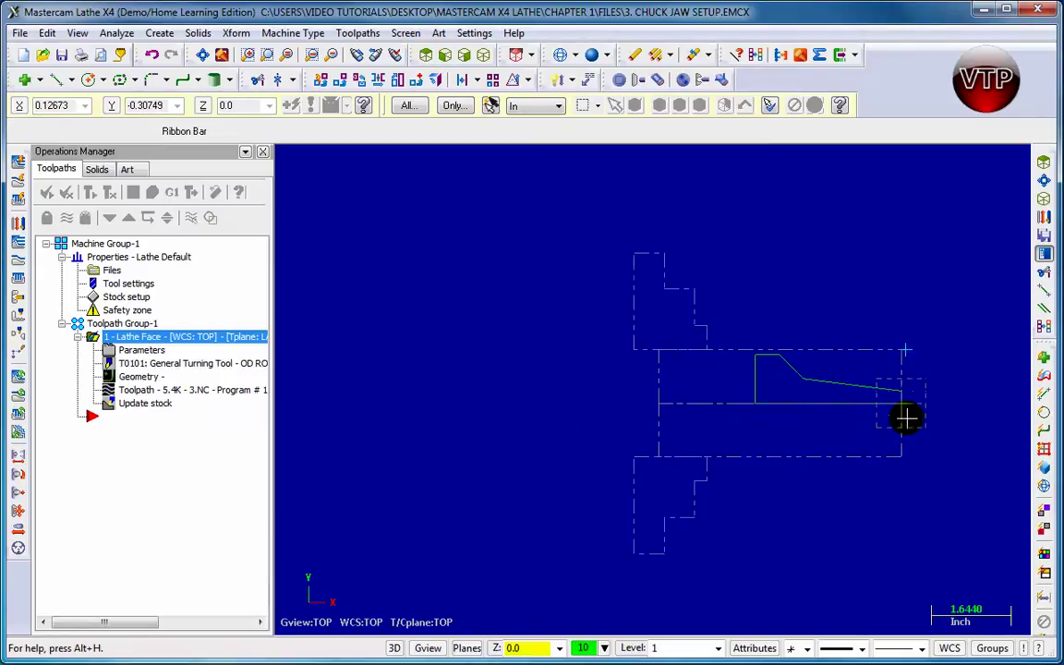
scroll(905, 416, up, 8)
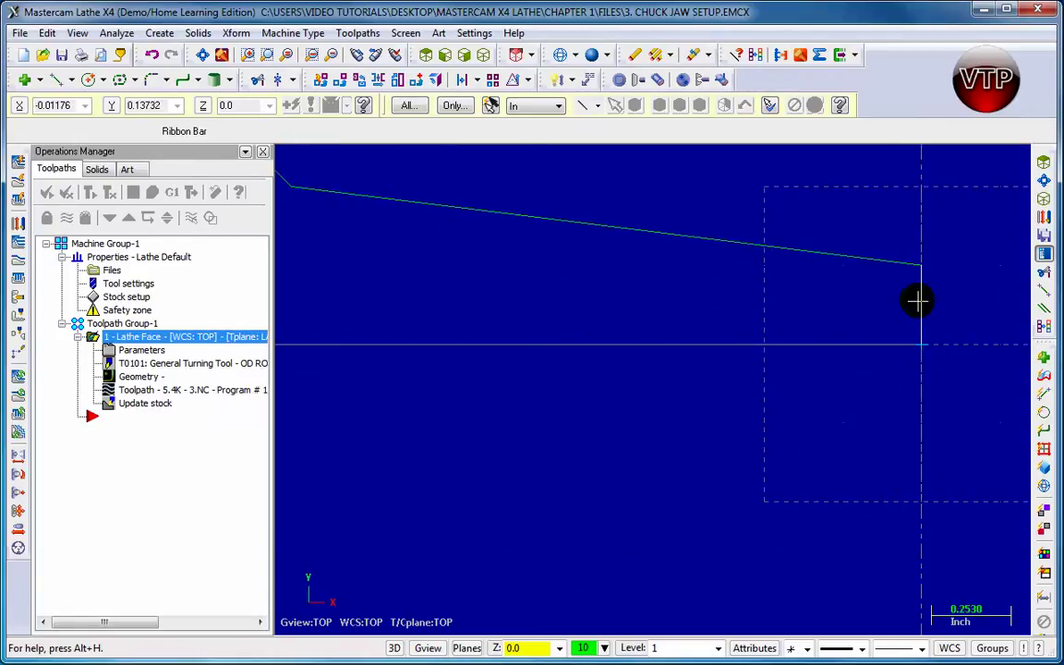
scroll(629, 468, down, 6)
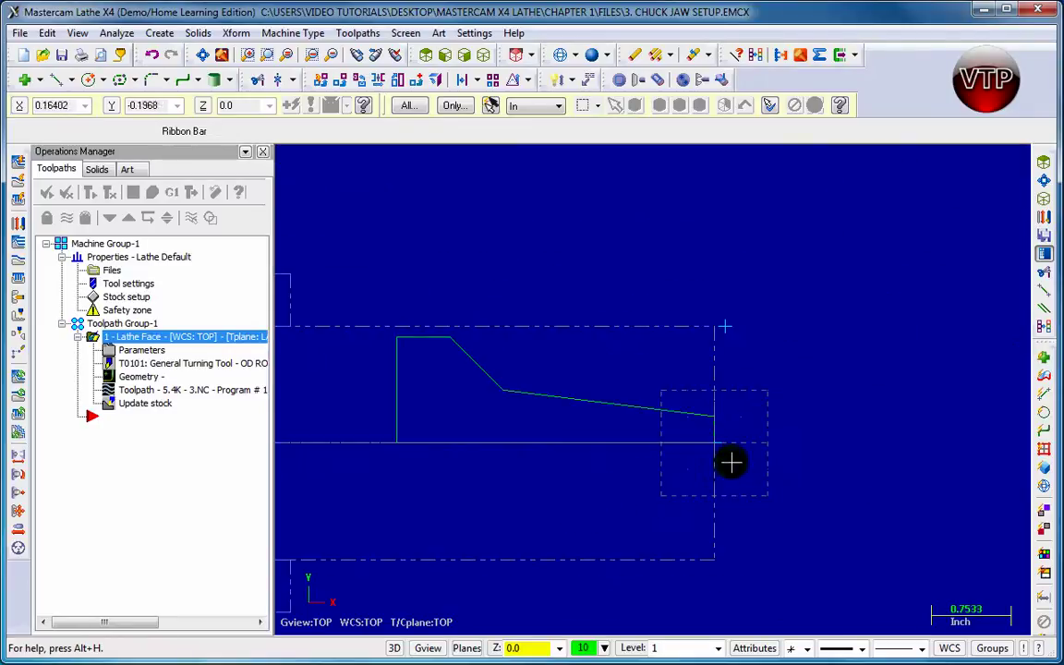
scroll(527, 487, down, 2)
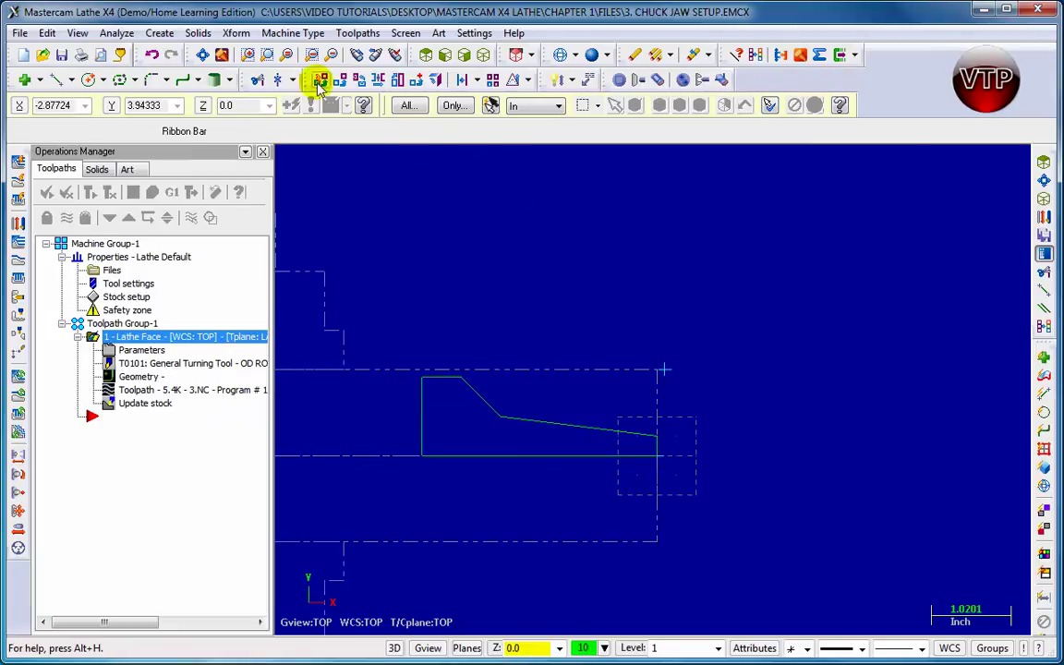
click(203, 56)
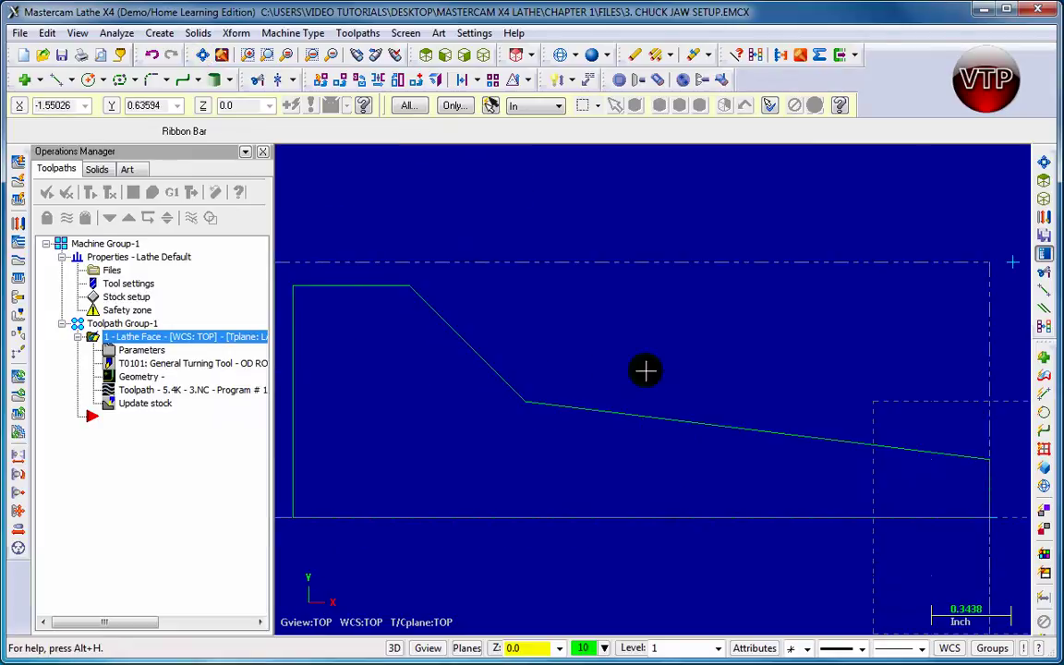